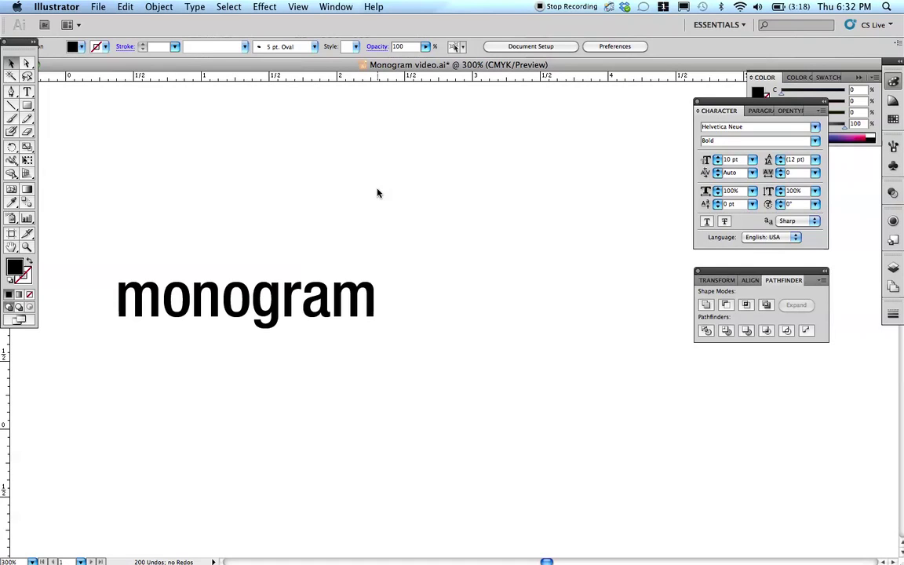
Scroll down past the 'monogram' heading to the first large condensed serif SL sample.
scroll(378, 193, "down", 4)
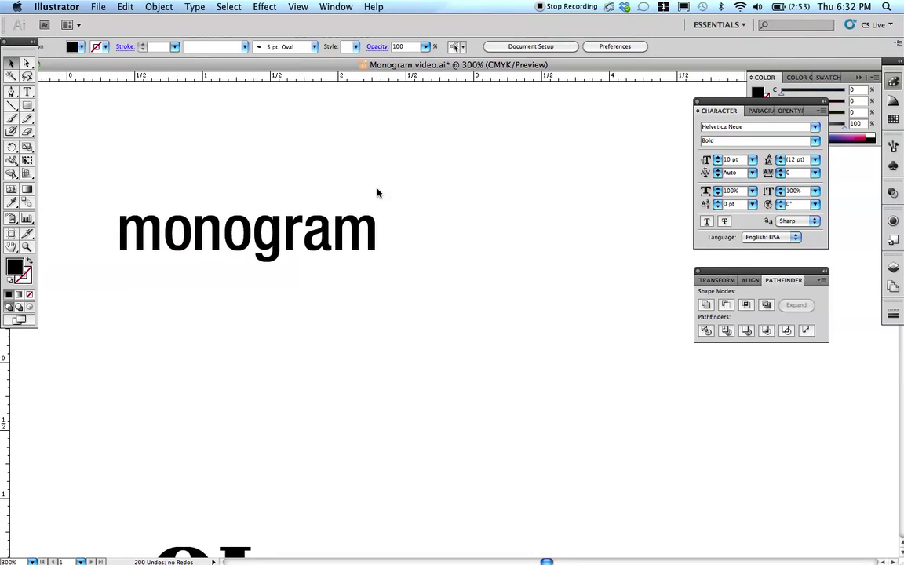
scroll(377, 193, "down", 8)
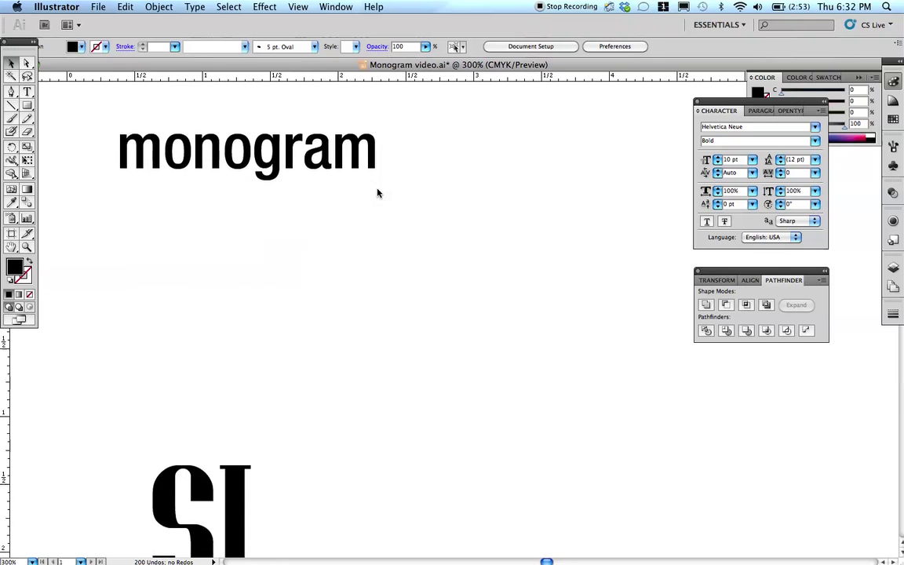
scroll(378, 194, "down", 1)
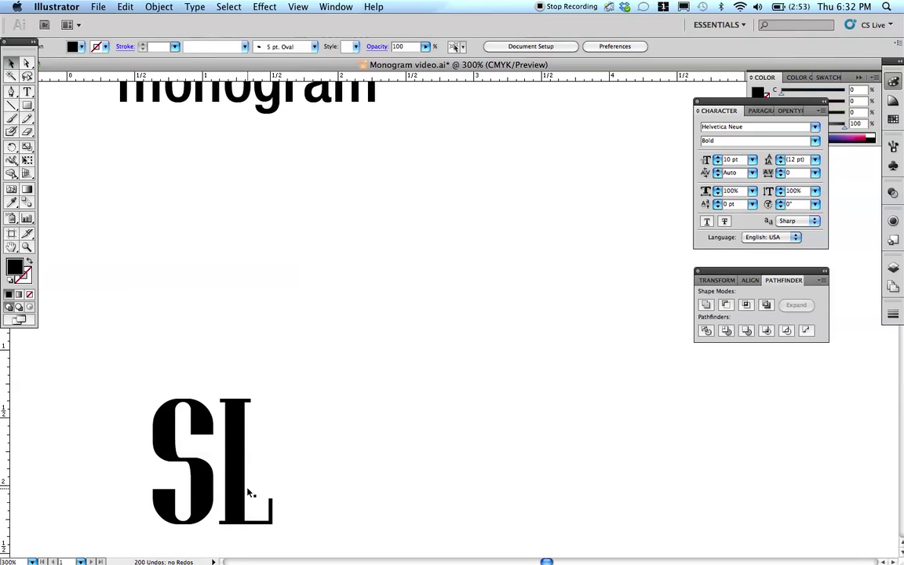
With the Type tool, scroll through the reversed, serif and sans-serif SL variants down to Eurostile.
left_click(28, 93)
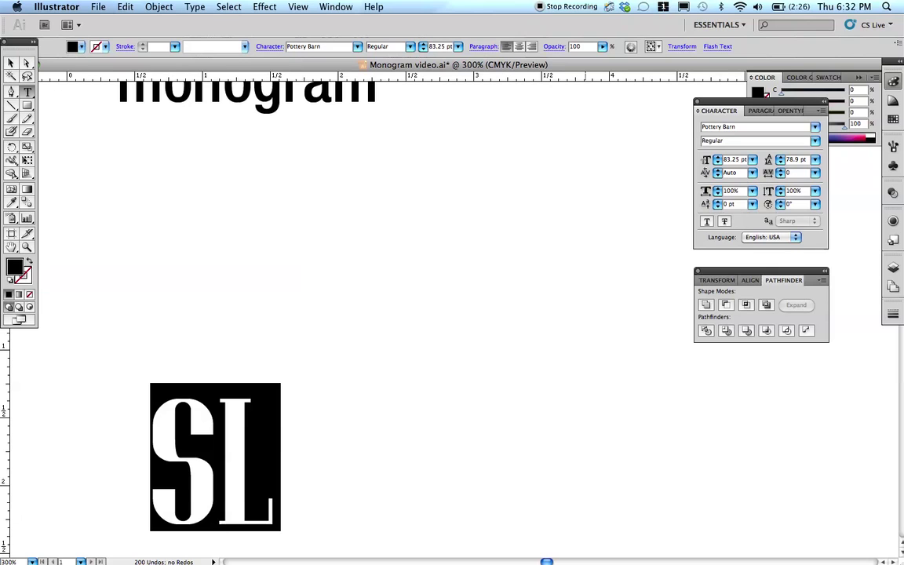
scroll(353, 314, "down", 5)
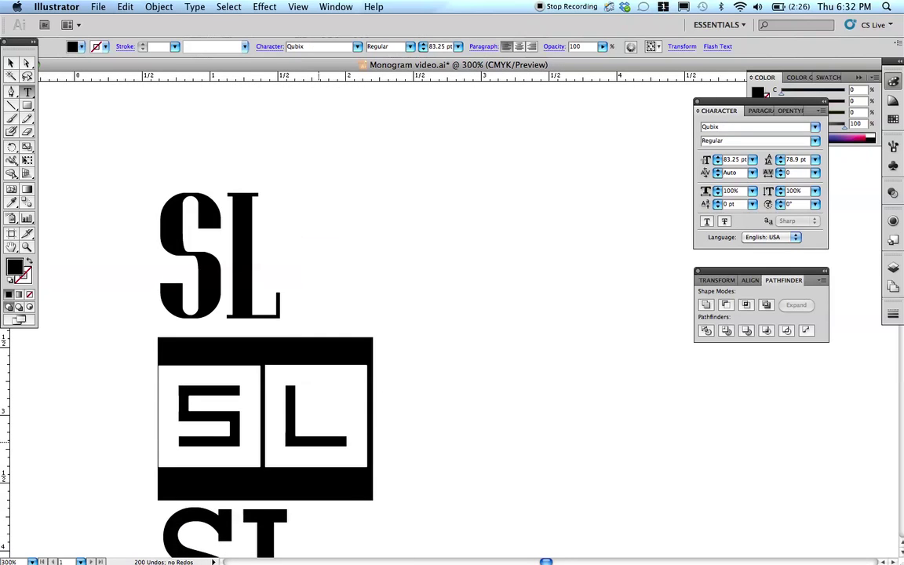
scroll(267, 313, "down", 5)
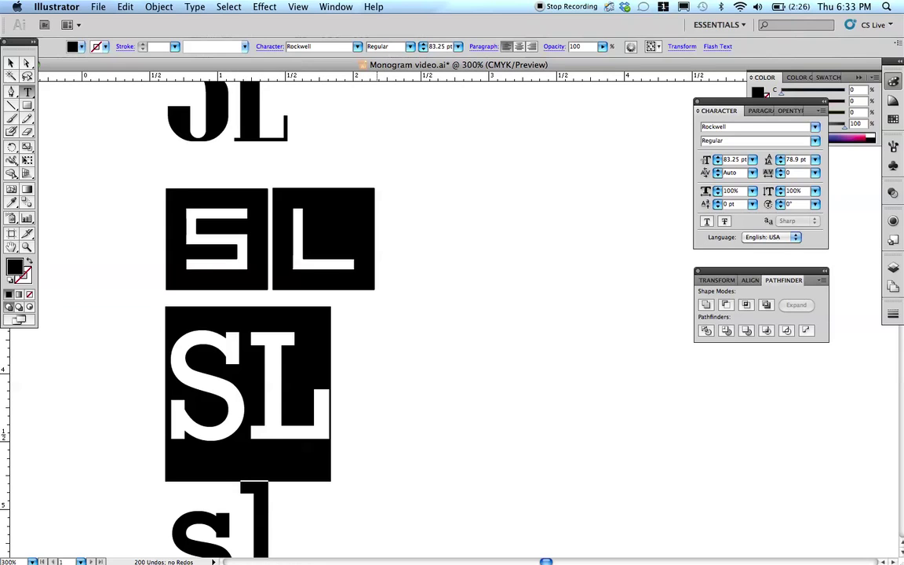
scroll(314, 314, "down", 5)
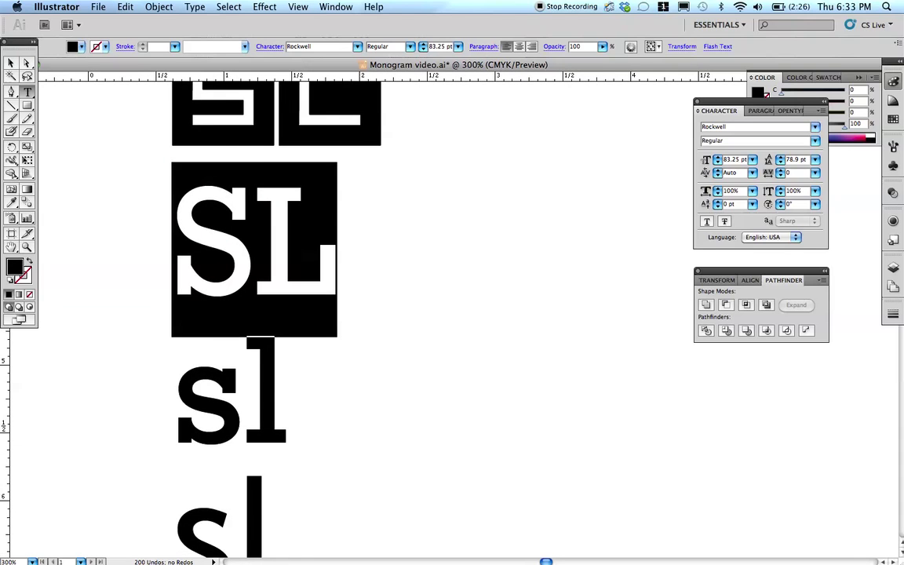
scroll(259, 314, "down", 2)
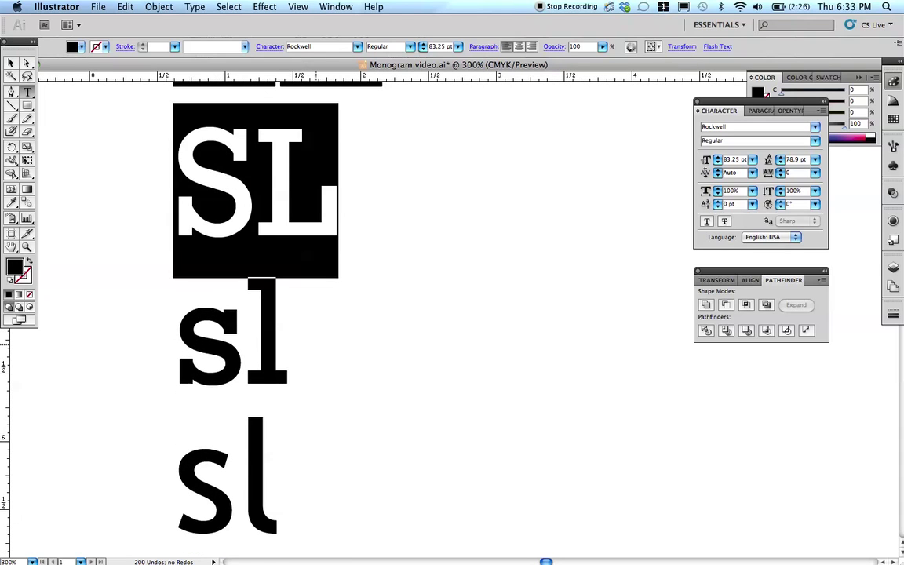
scroll(259, 314, "down", 6)
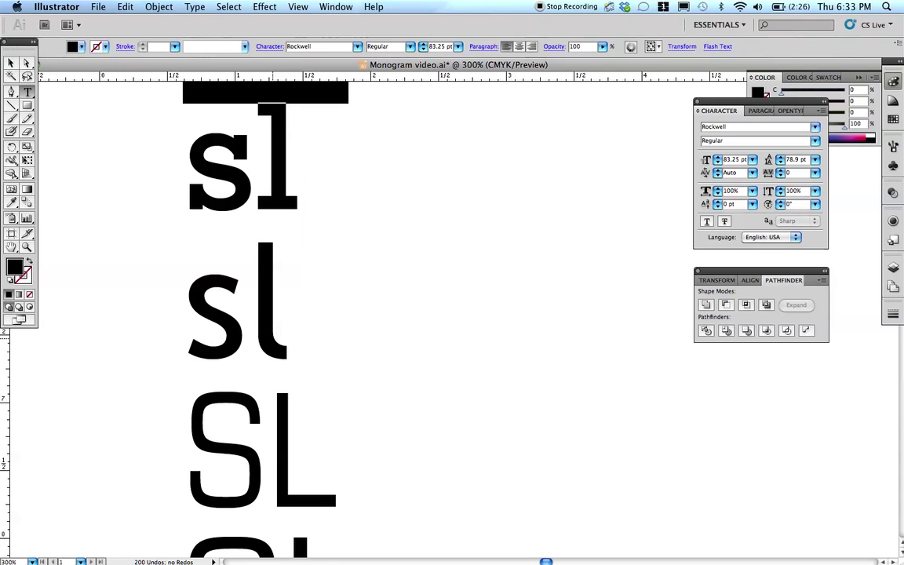
scroll(259, 314, "down", 5)
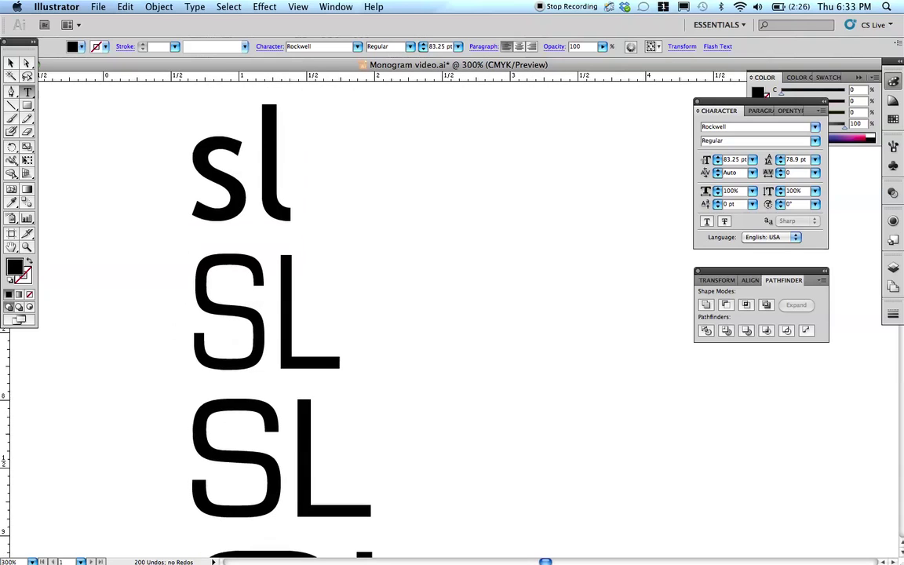
Check the Eurostile Condensed SL lines' styles in the Character panel style list.
double_click(207, 332)
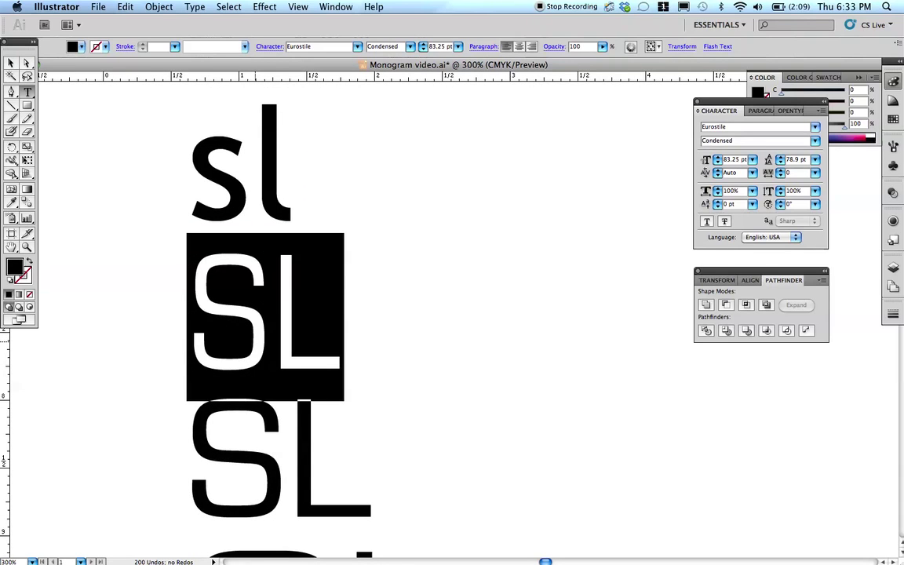
left_click(816, 141)
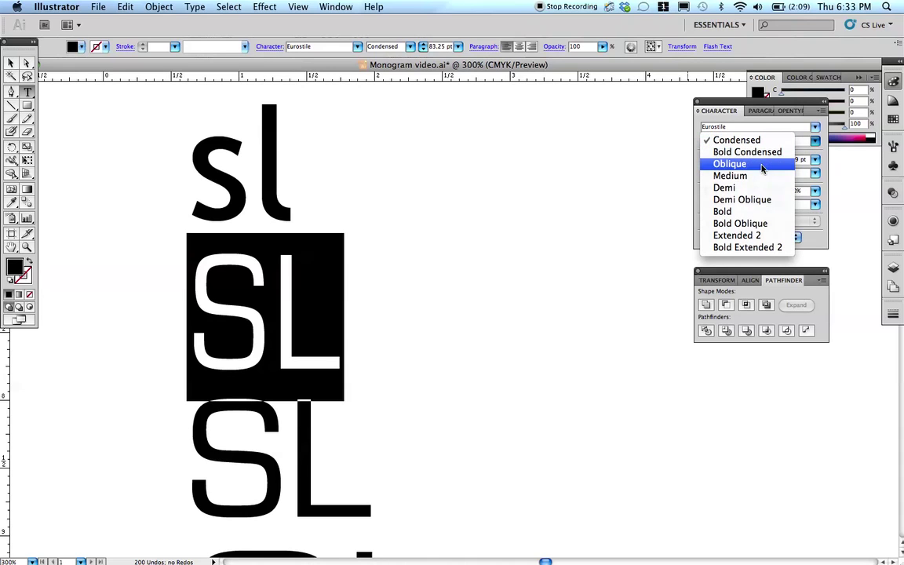
left_click(279, 412)
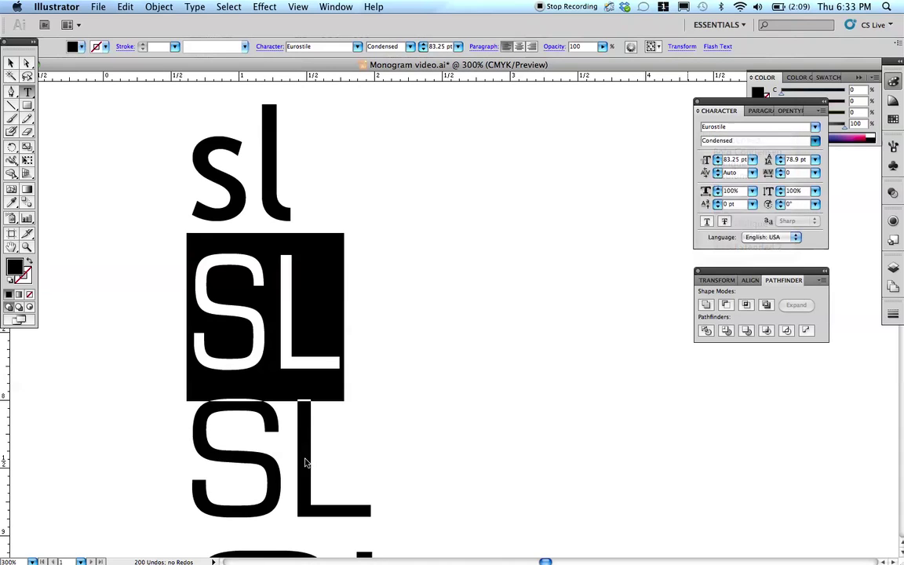
triple_click(278, 412)
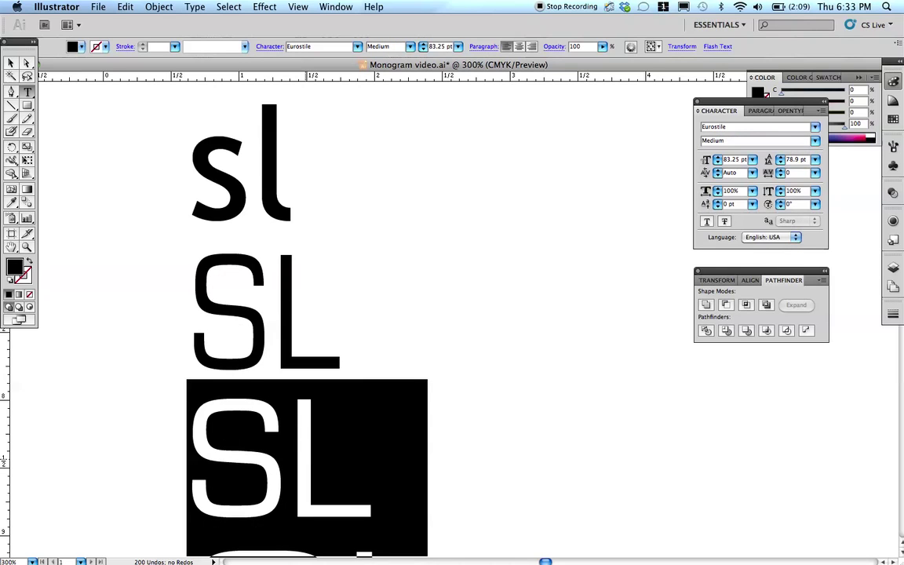
Compare the Extended 2, script and narrow SL typefaces, ending on the Eurostile Extended 2 line.
scroll(214, 336, "down", 5)
triple_click(314, 439)
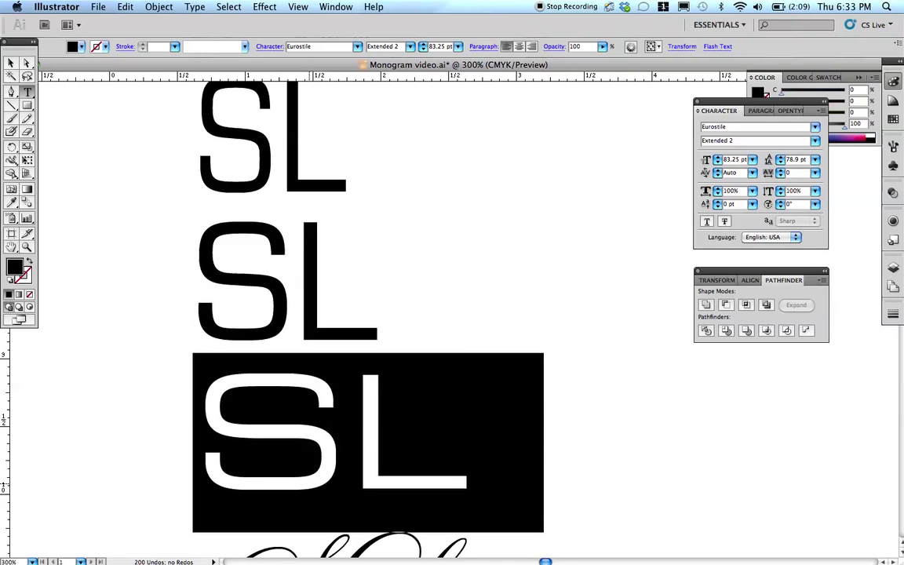
scroll(330, 314, "down", 8)
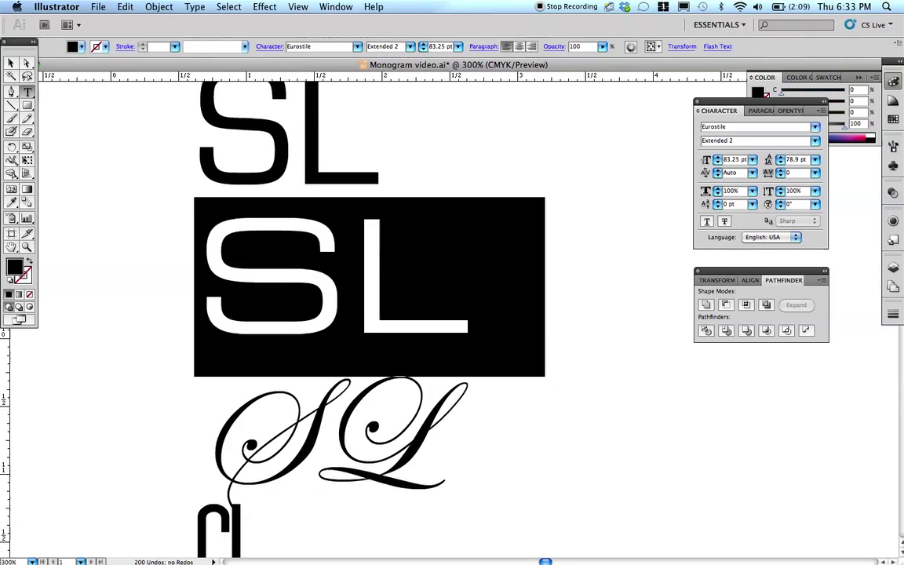
double_click(330, 400)
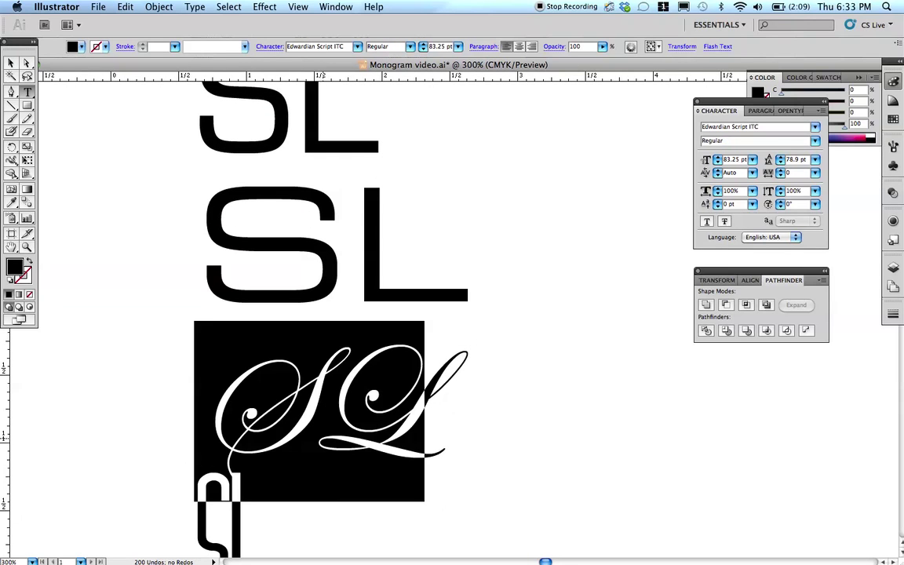
scroll(314, 313, "down", 5)
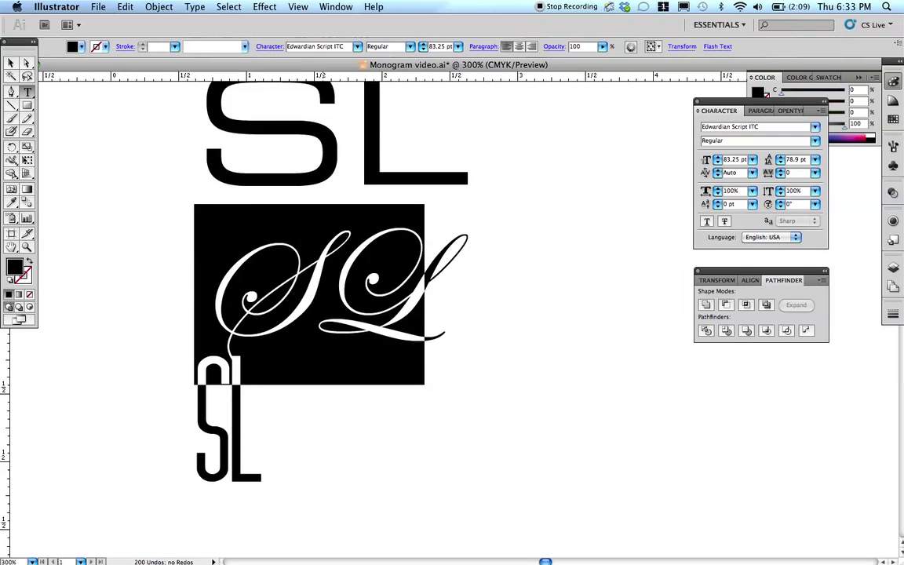
double_click(228, 416)
key("super+c")
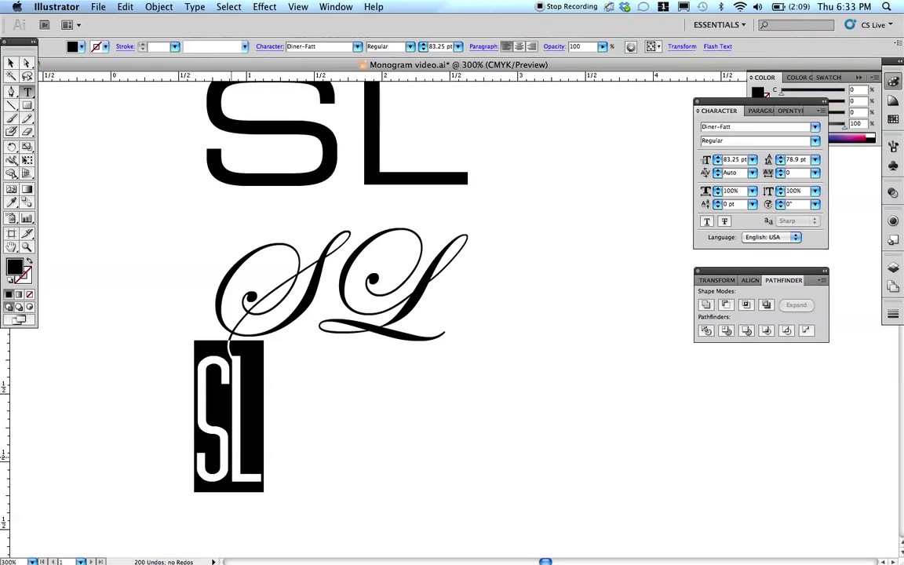
scroll(314, 313, "up", 8)
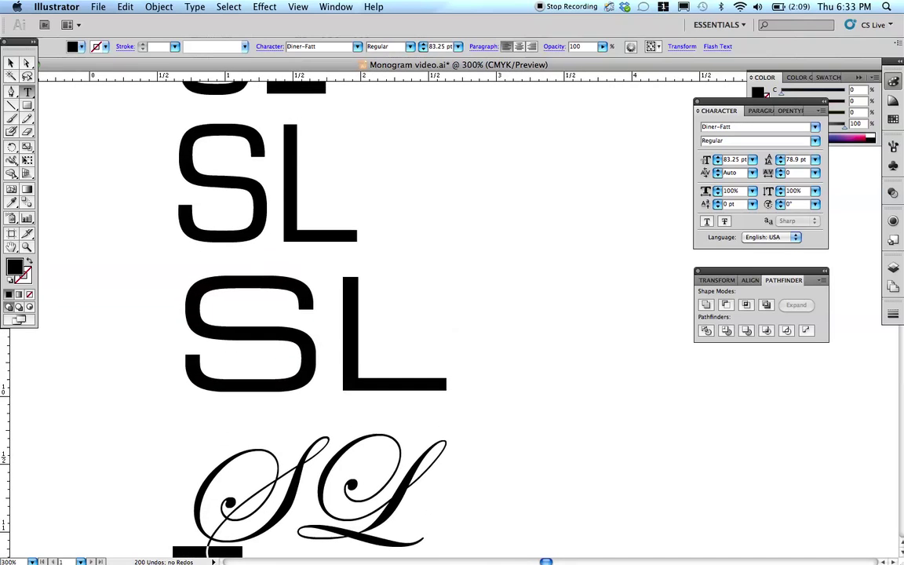
double_click(310, 338)
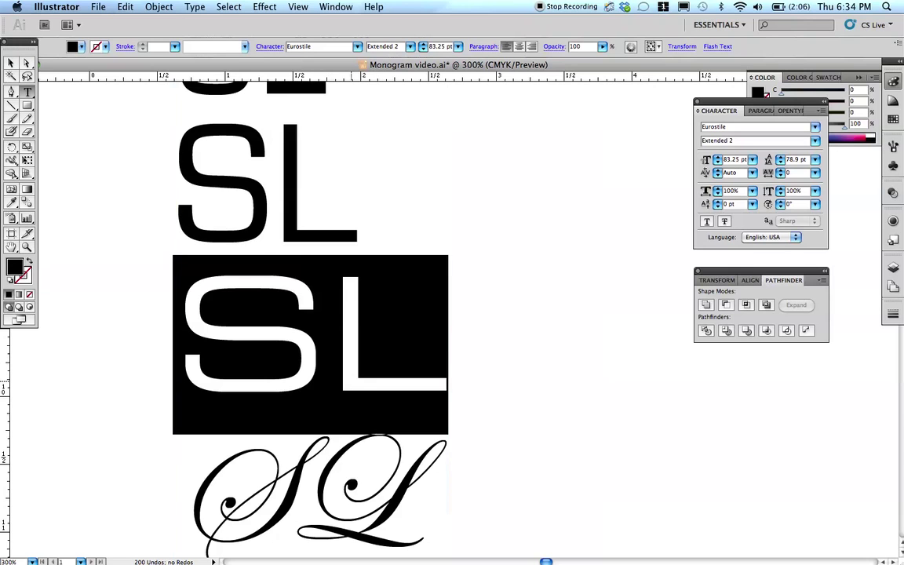
Paste the Eurostile Extended 2 SL into blank space, convert it to outlines and ungroup it.
scroll(392, 314, "right", 10)
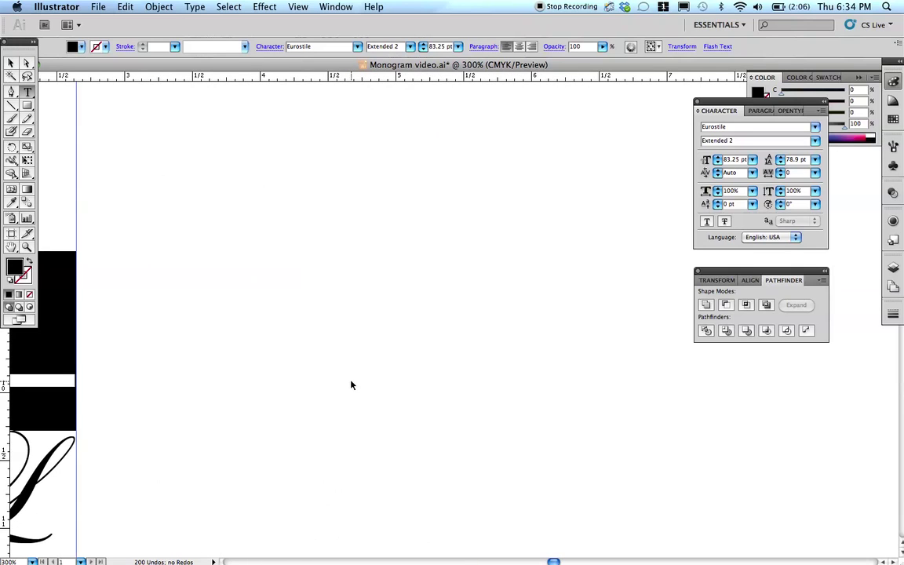
left_click(351, 383)
key("super+v")
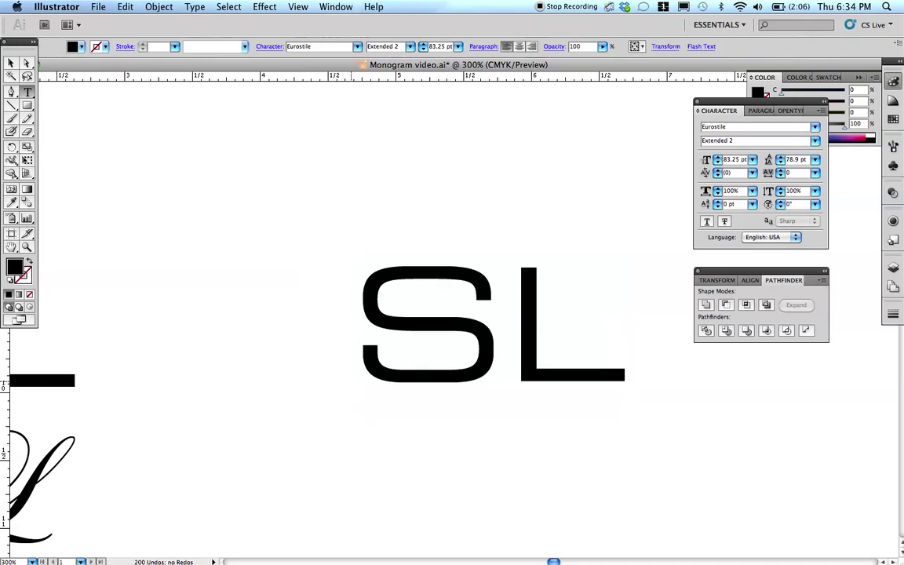
key("Escape")
key("super+shift+o")
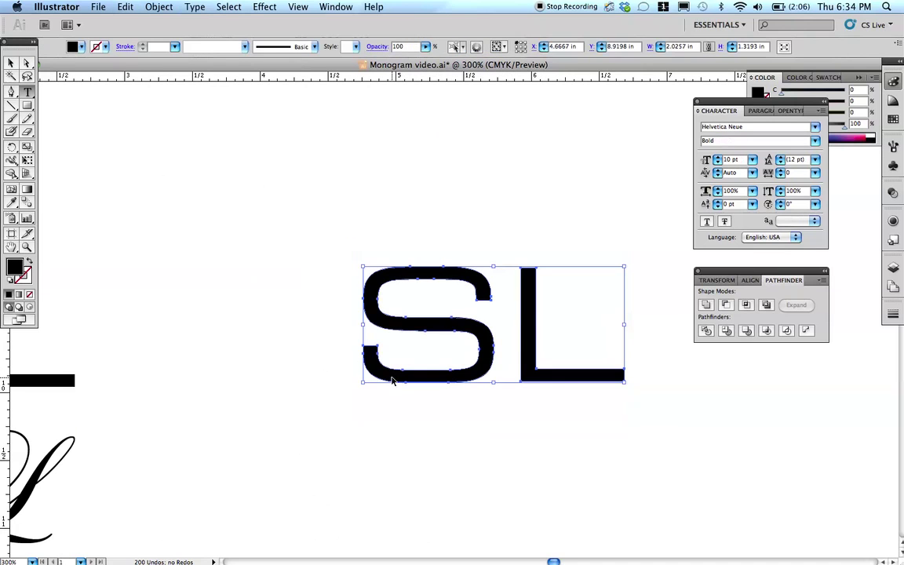
key("super+shift+b")
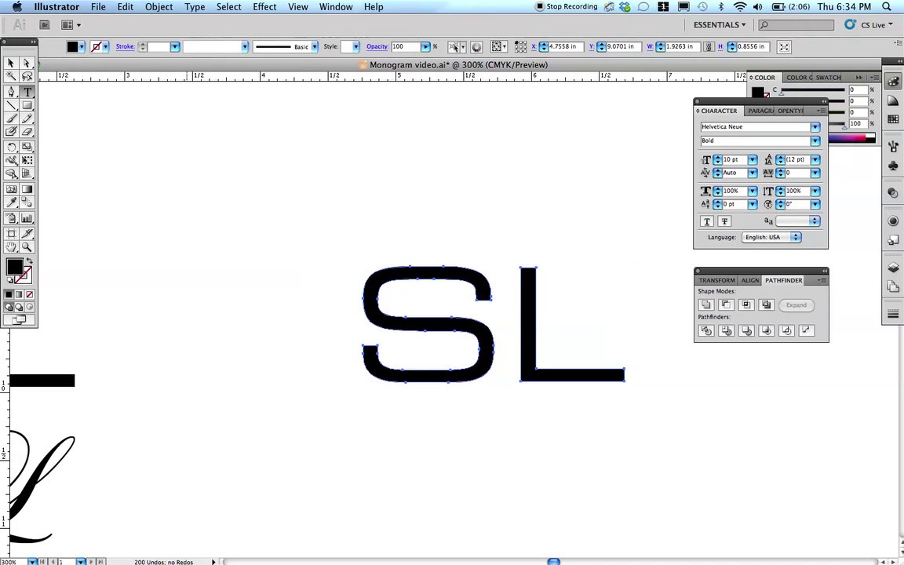
left_click(160, 8)
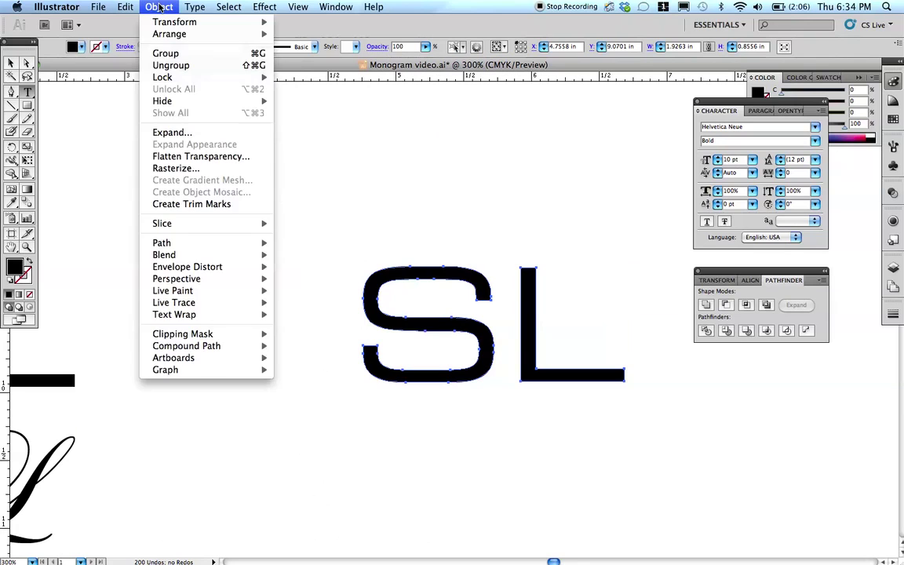
left_click(165, 67)
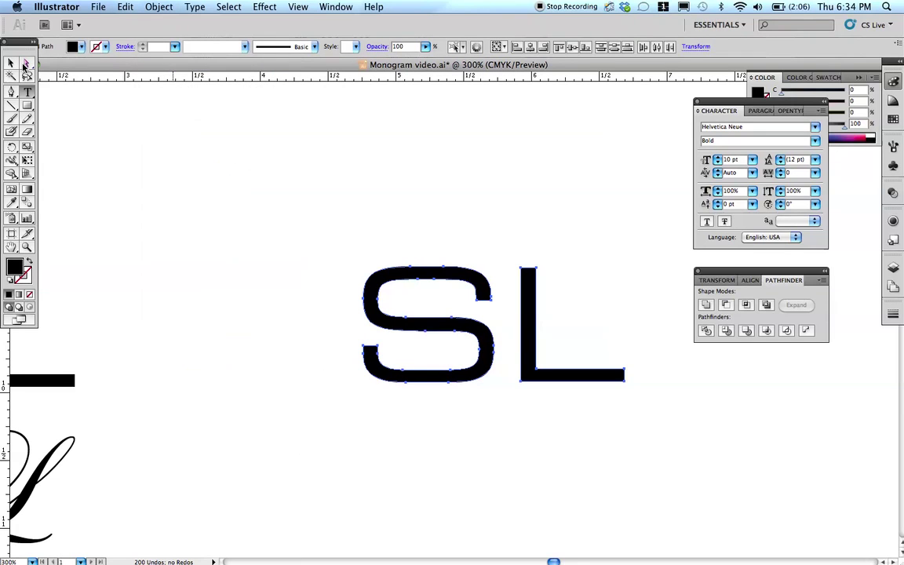
Draw a rectangle over the lower-left end of the S.
key("a")
left_click(136, 136)
left_click(29, 105)
mouse_move(347, 337)
left_mouse_down()
mouse_move(371, 375)
mouse_move(432, 403)
mouse_move(399, 397)
mouse_move(392, 387)
mouse_move(420, 403)
mouse_move(435, 390)
mouse_move(433, 403)
mouse_move(395, 405)
left_mouse_up()
Redraw the rectangle, divide it with the S, and delete the leftover rectangle piece.
key("Delete")
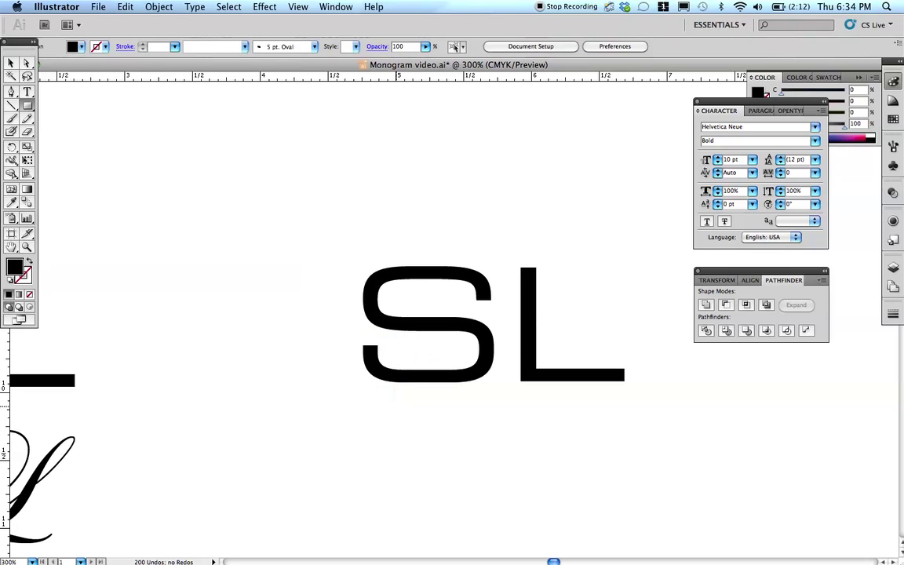
left_click_drag(350, 339, 427, 402)
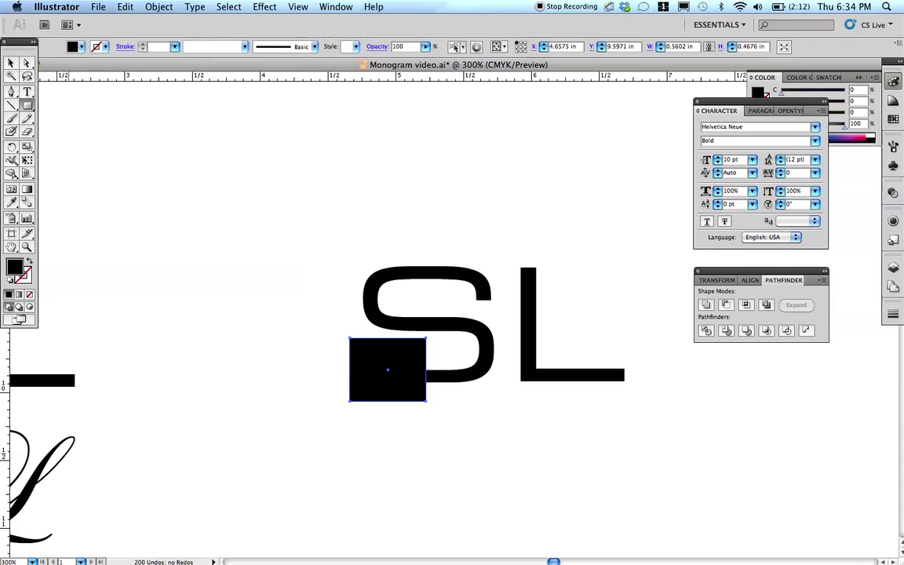
key("v")
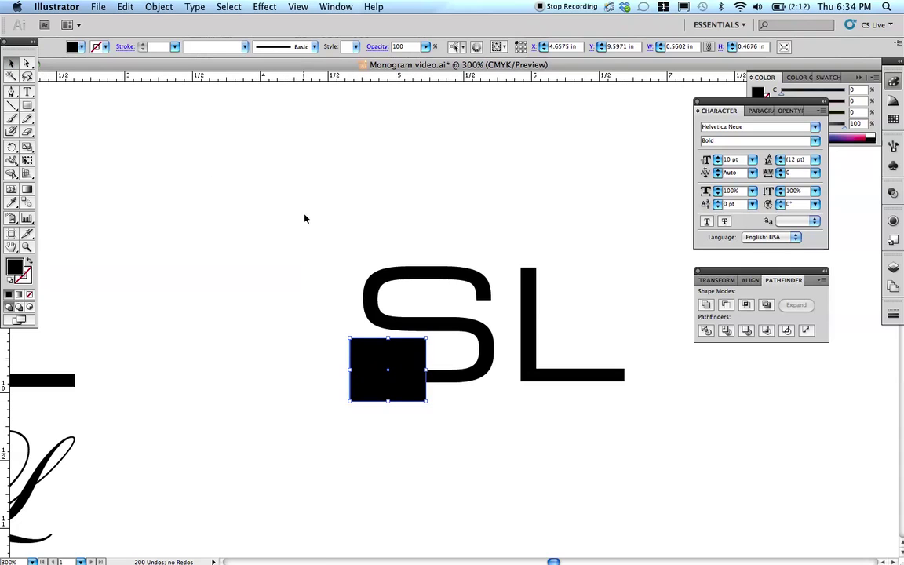
left_click_drag(309, 218, 444, 452)
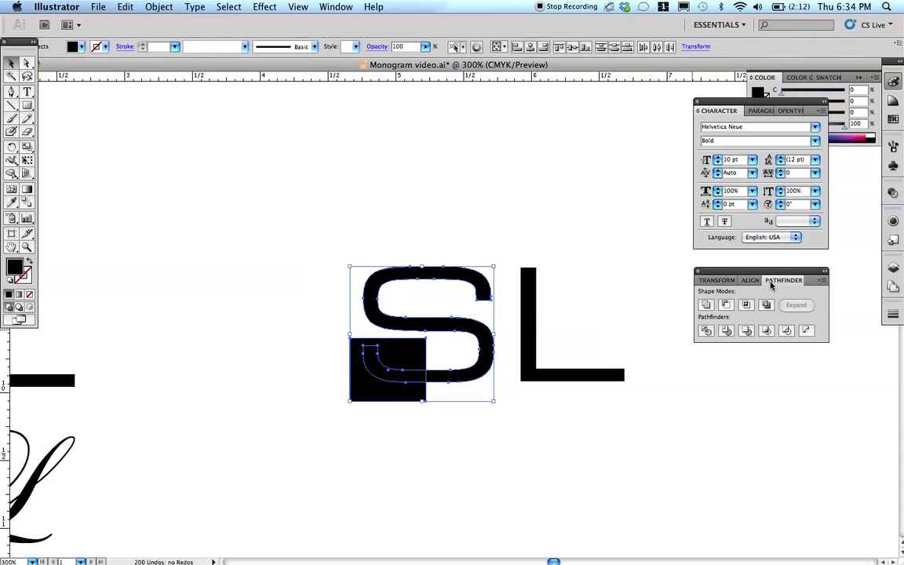
left_click(707, 333)
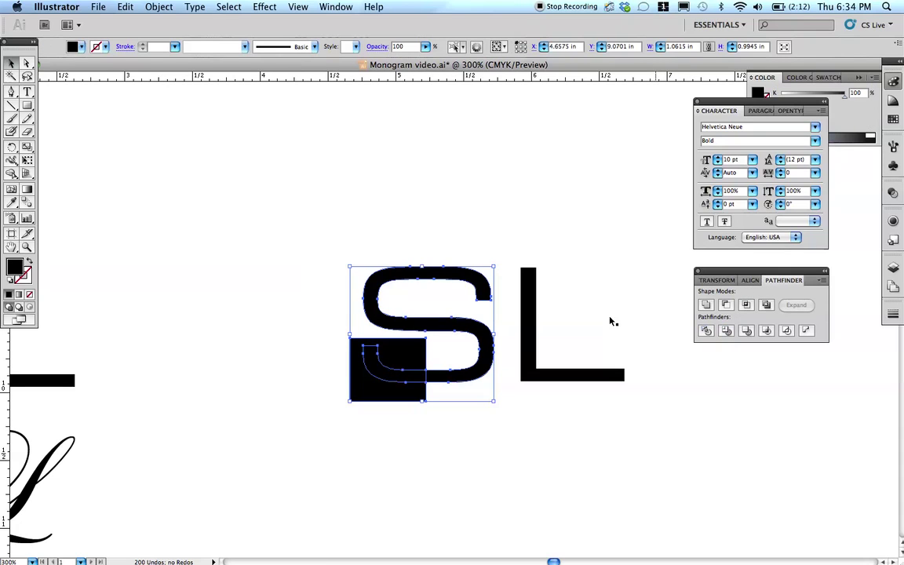
left_click(27, 65)
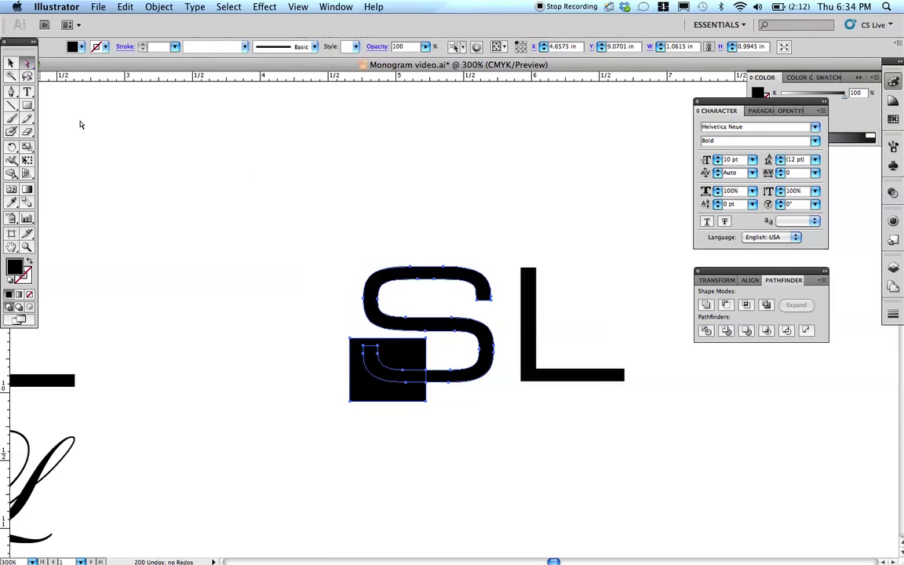
left_click(293, 349)
left_click(363, 390)
key("Delete")
Nudge the S's cut-off hook piece right into the L's lower-left corner.
left_click(369, 358)
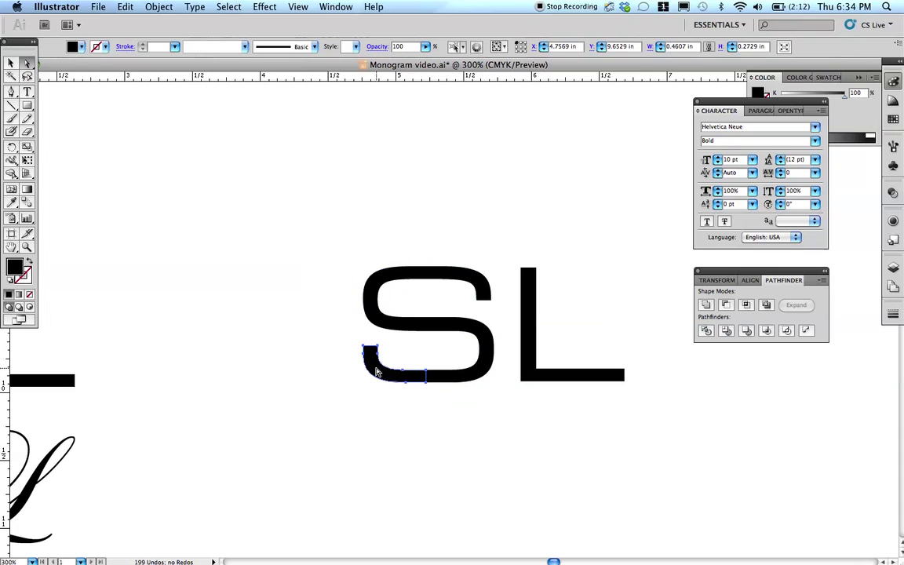
key("Right")
key("Right")
key("Right")
key("Right")
key("Right")
key("Right")
key("Right")
key("Right")
key("Right")
key("Right")
key("Right")
key("Right")
key("Right")
key("Right")
key("Right")
key("Right")
key("Right")
key("Right")
key("Right")
key("Right")
key("Right")
key("Right")
key("Right")
key("Right")
key("Right")
key("Right")
key("Right")
key("Right")
key("Right")
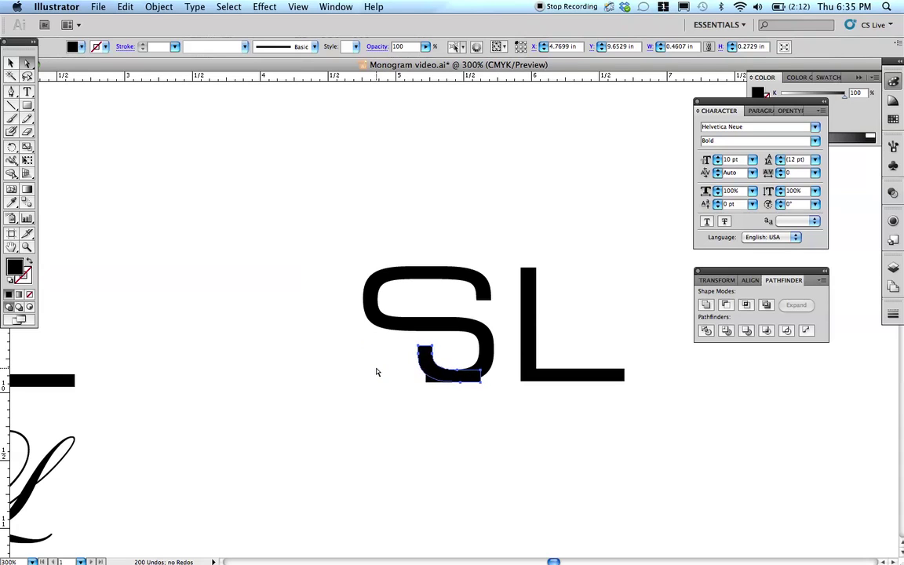
key("Right")
key("Right")
key("Right")
key("Right")
key("Right")
key("Right")
key("Right")
key("Right")
key("Right")
key("Right")
key("Right")
key("Right")
key("Right")
key("Right")
key("Right")
key("Right")
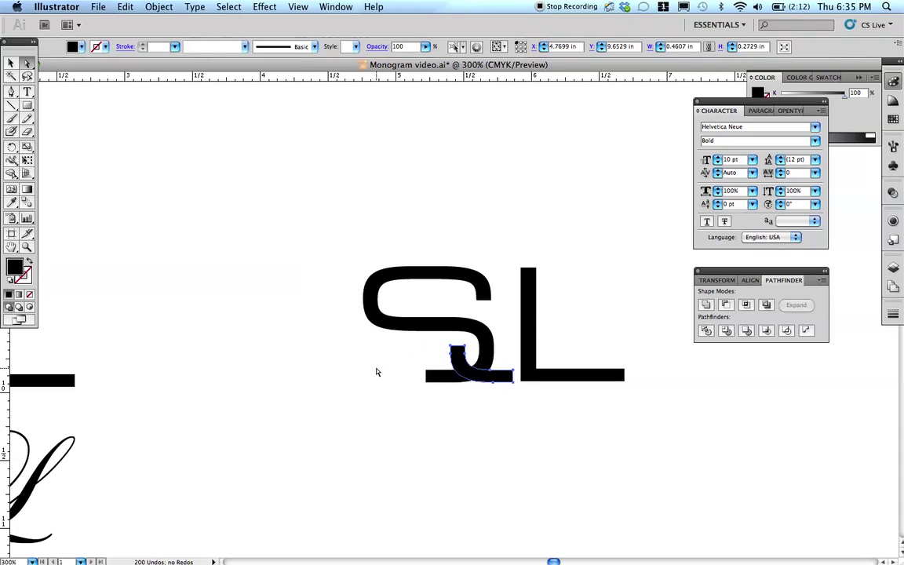
key("Right")
key("Right")
key("Right")
key("Right")
key("Right")
key("Right")
key("Right")
key("Right")
key("Right")
key("Right")
key("Right")
key("Right")
key("Right")
key("Right")
key("Right")
key("Right")
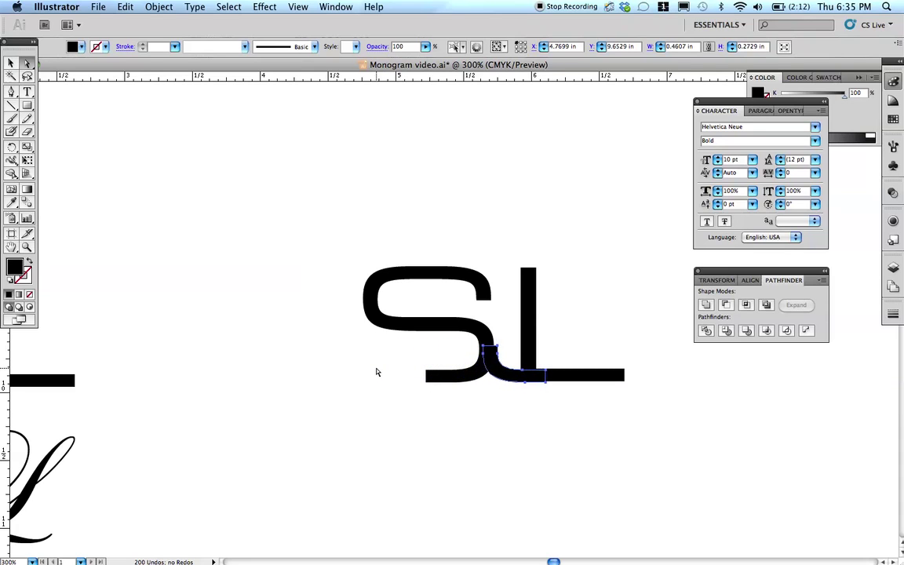
key("Right")
key("Right")
key("Right")
key("Right")
key("Right")
key("Right")
key("Right")
key("Right")
key("Right")
key("Right")
key("Right")
key("Right")
key("Right")
key("Right")
key("Right")
key("Right")
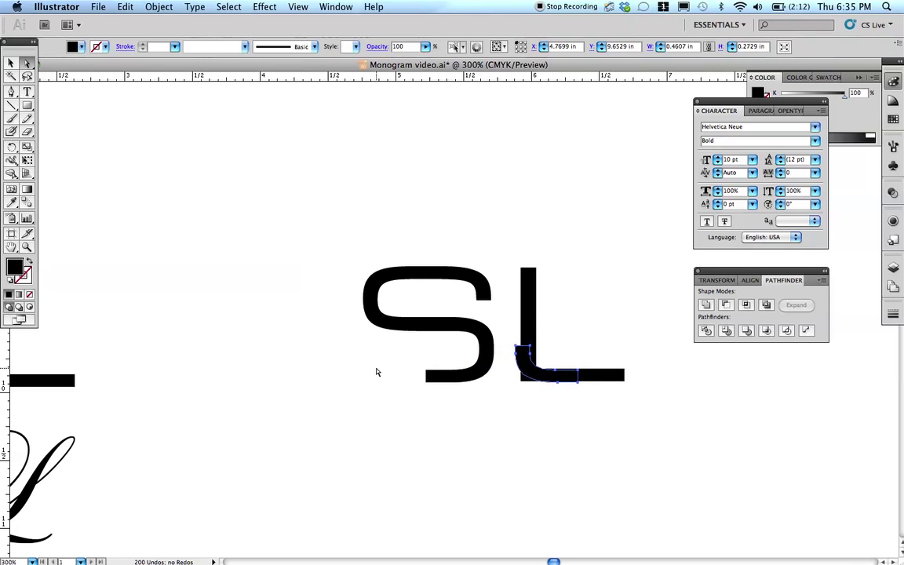
key("Right")
key("Right")
key("Right")
key("Right")
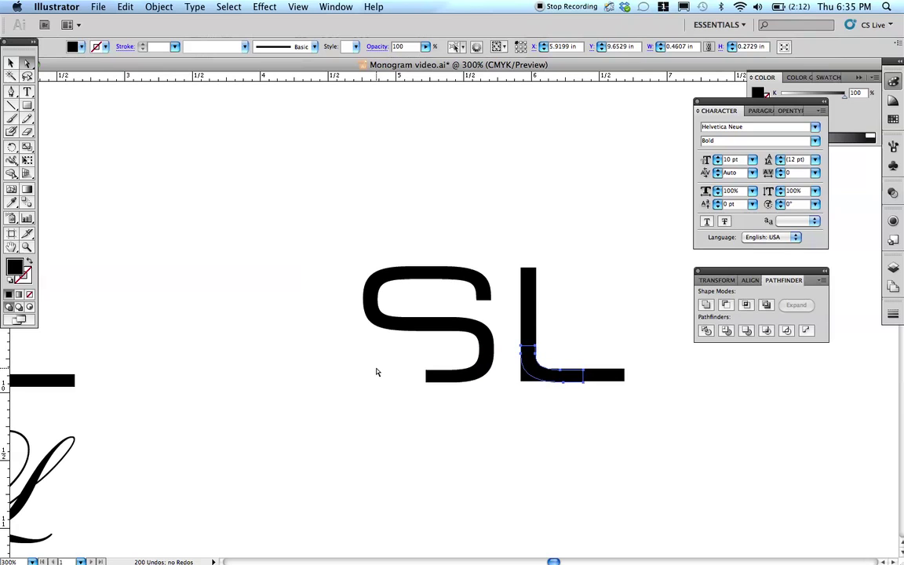
left_click(571, 284)
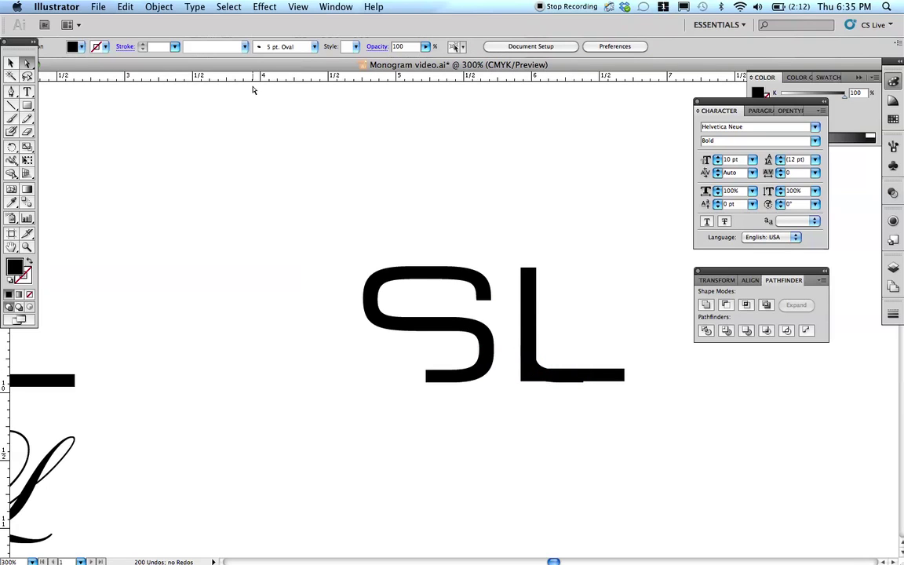
Switch to Outline view and zoom in on the L's lower-left corner.
left_click(299, 7)
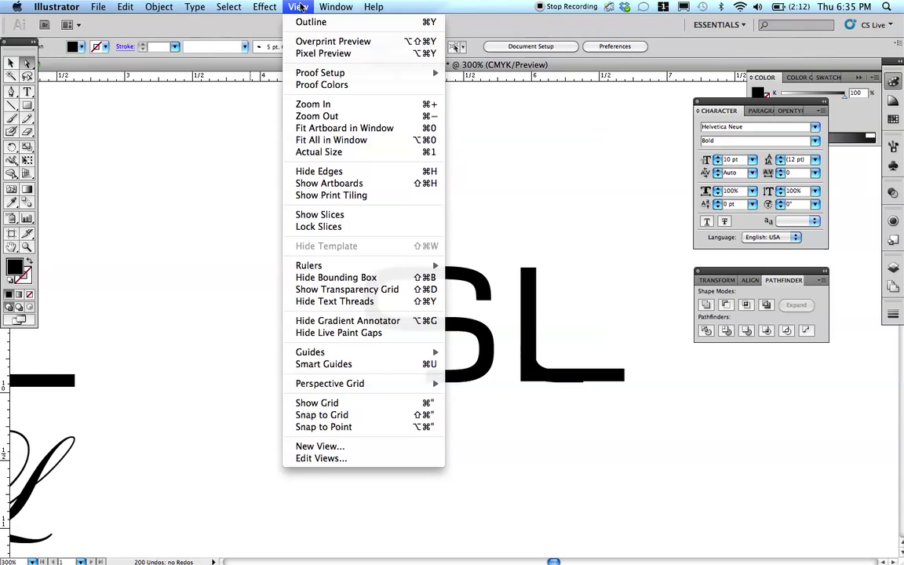
left_click(301, 22)
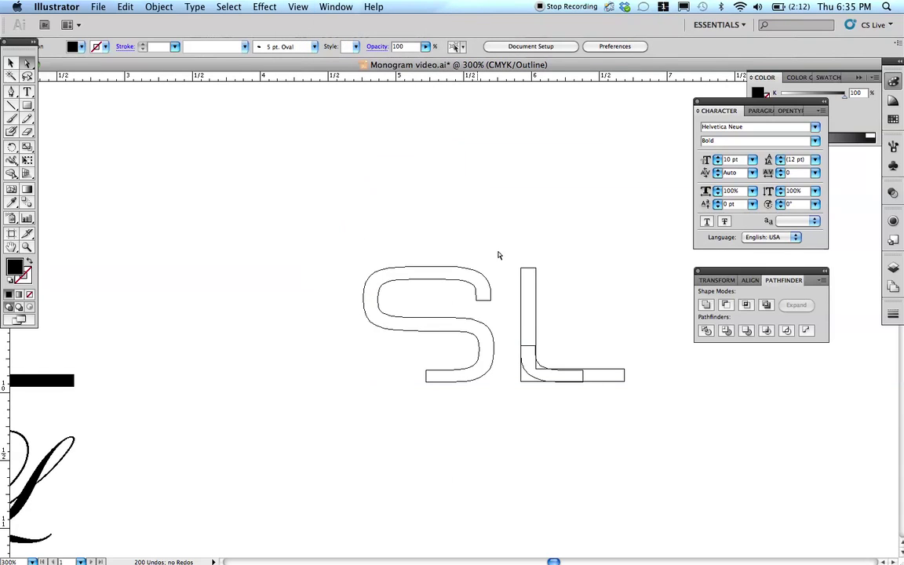
left_click_drag(500, 311, 573, 375)
scroll(571, 399, "down", 5)
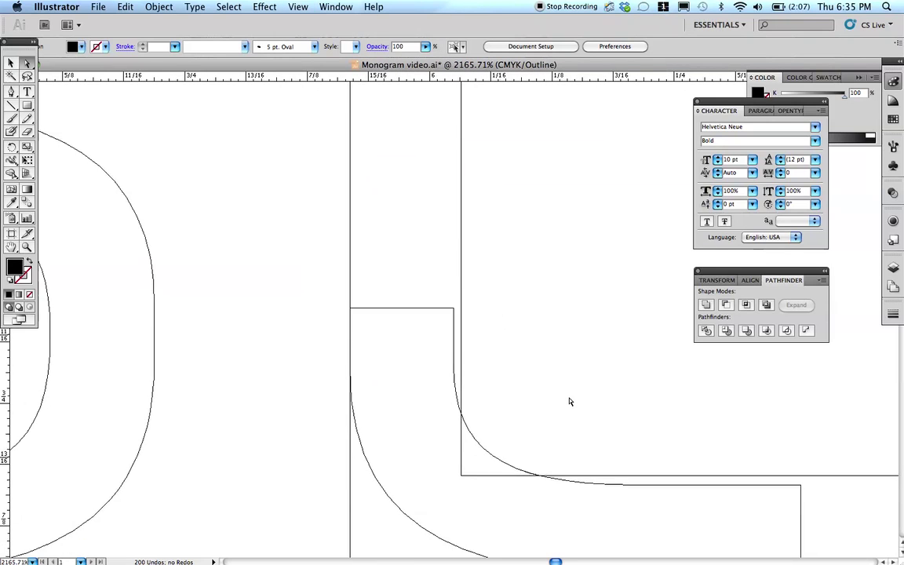
scroll(571, 400, "right", 3)
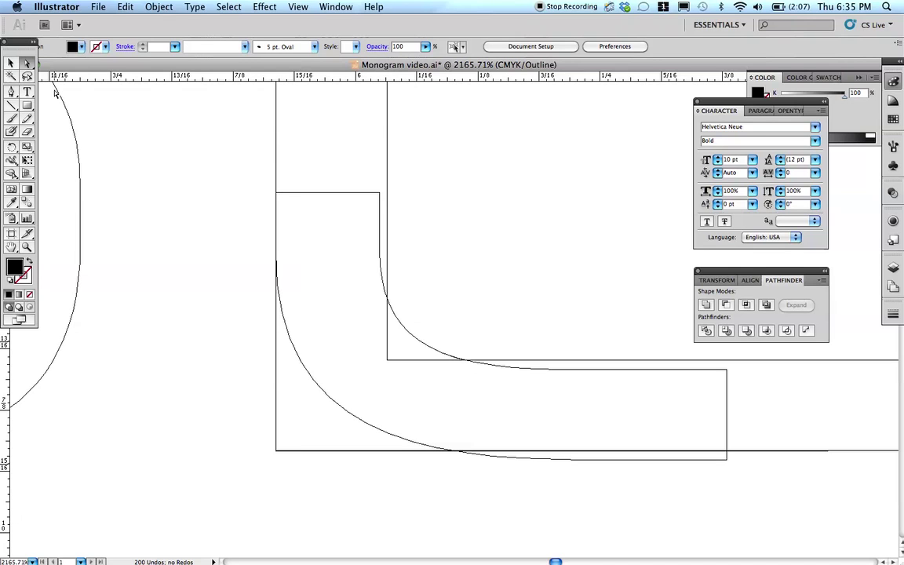
Cut the hook path at its top corners with Scissors and delete its top edge.
left_click(27, 134)
mouse_move(29, 135)
left_mouse_down()
mouse_move(35, 122)
mouse_move(50, 137)
left_mouse_up()
left_click(292, 194)
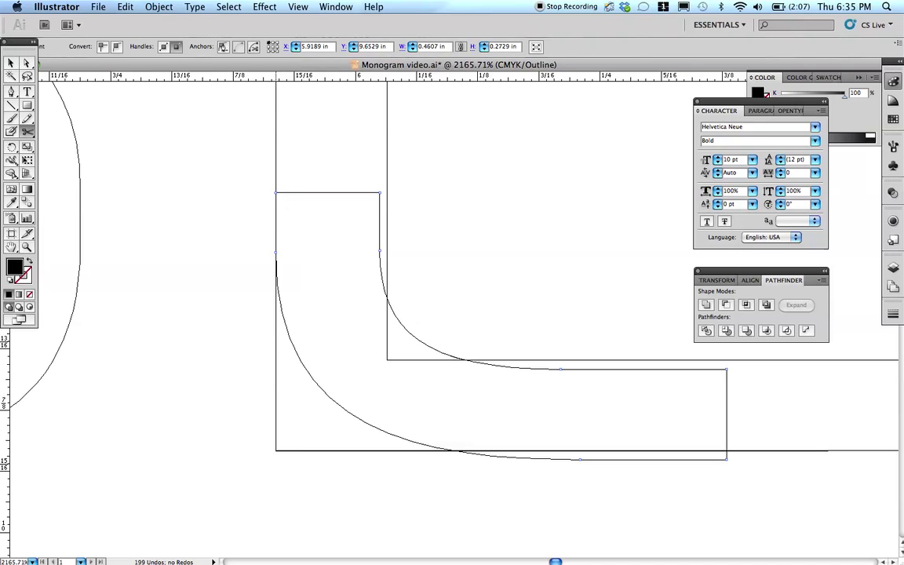
left_click(275, 192)
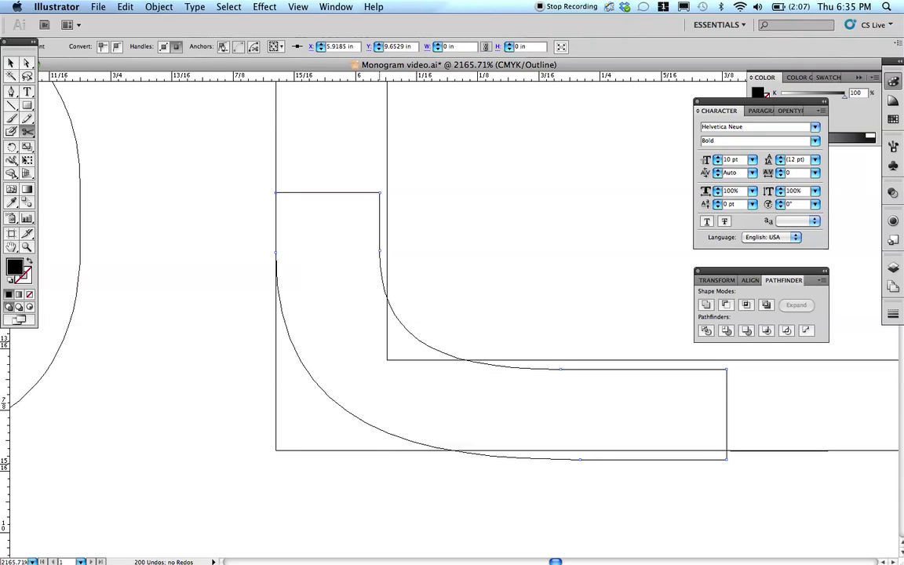
left_click(380, 192)
left_click(26, 62)
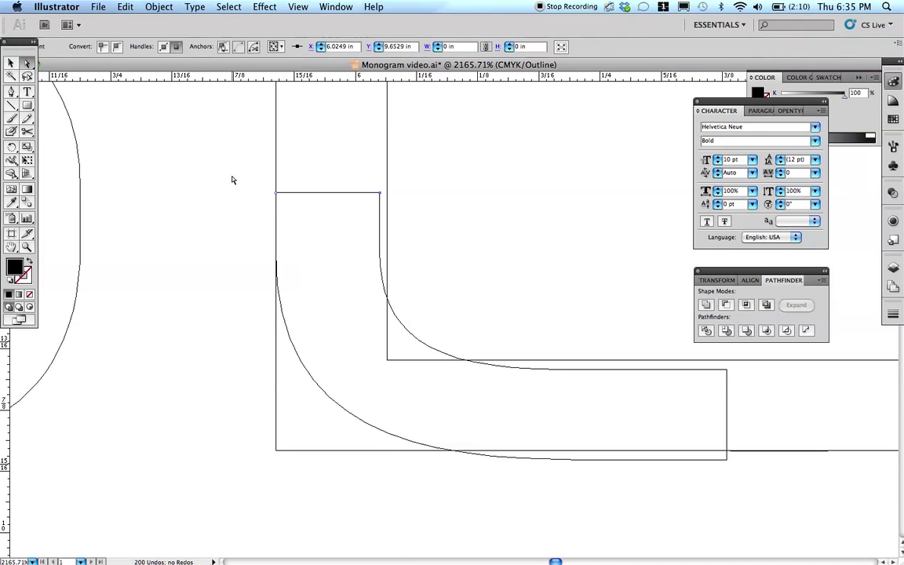
left_click(237, 180)
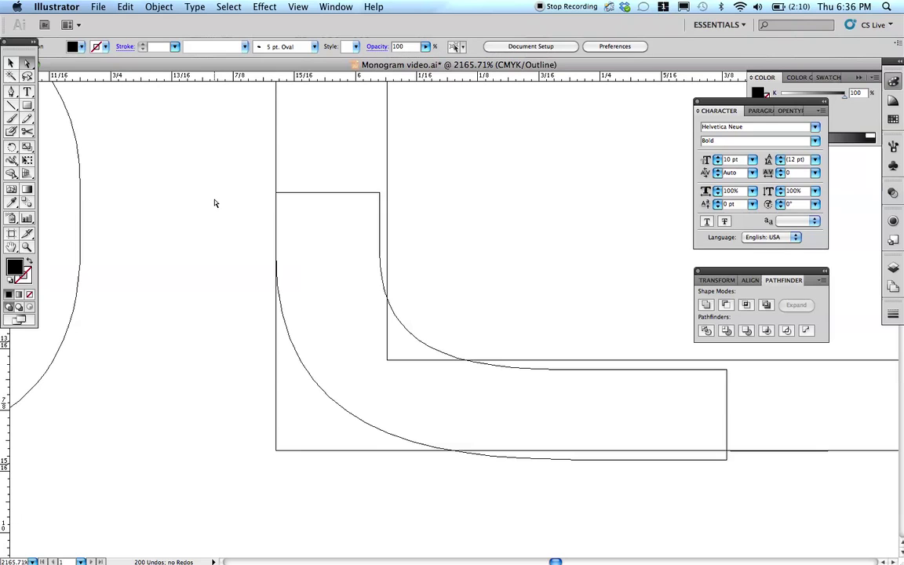
left_click(291, 197)
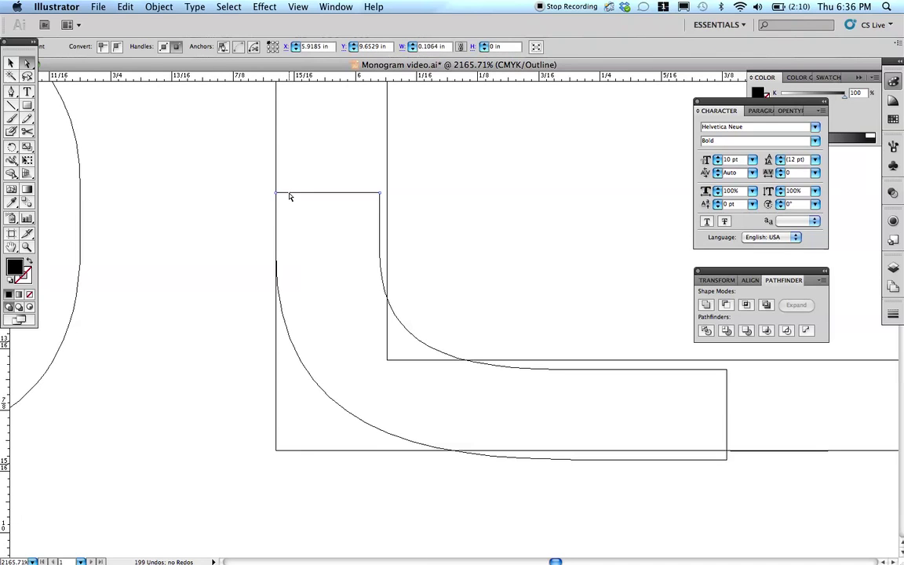
key("Delete")
left_click(290, 197)
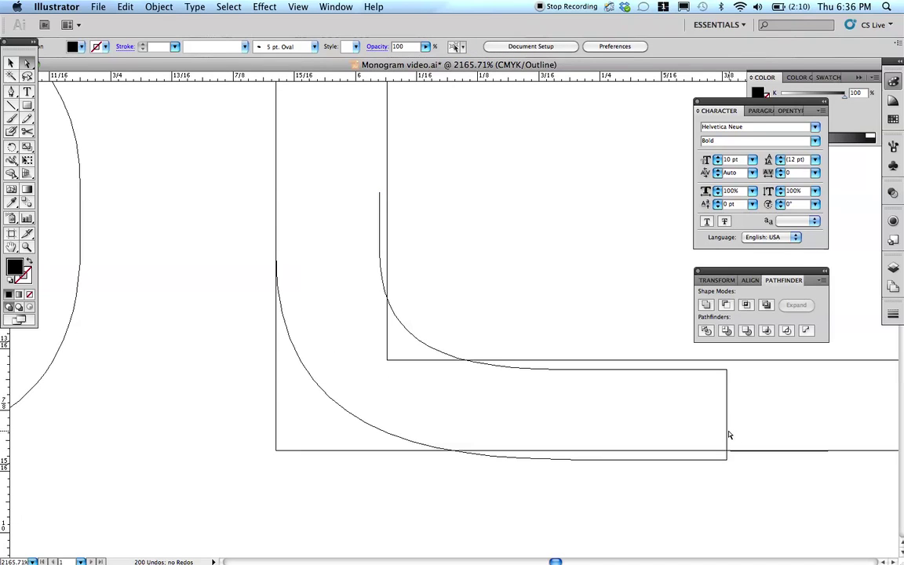
key("super+z")
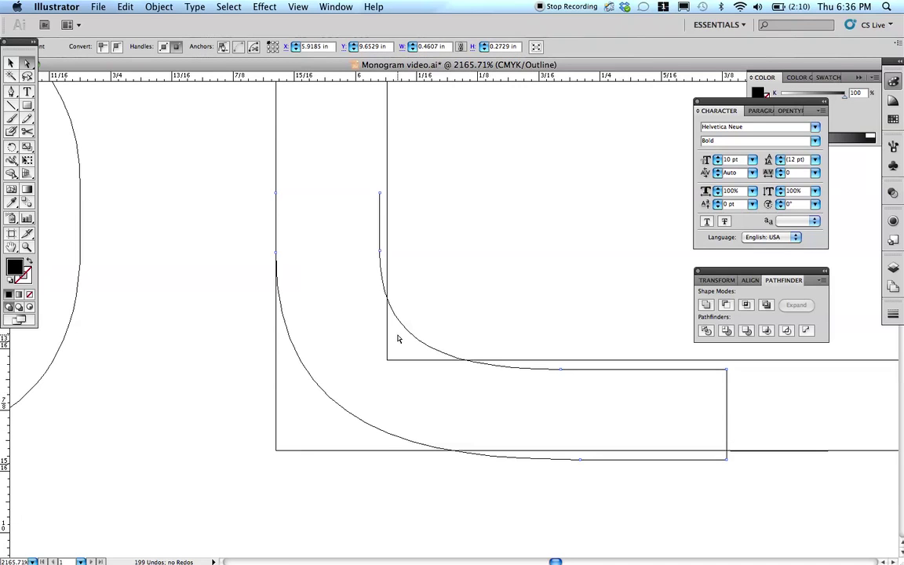
Cut the hook path at its right corners and delete its right-hand edge.
left_click(28, 132)
key("c")
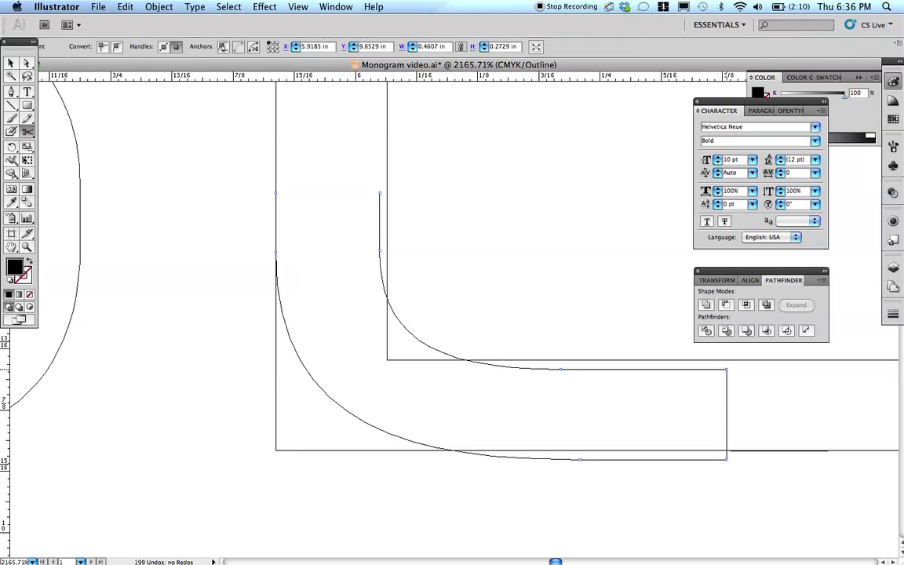
left_click(726, 369)
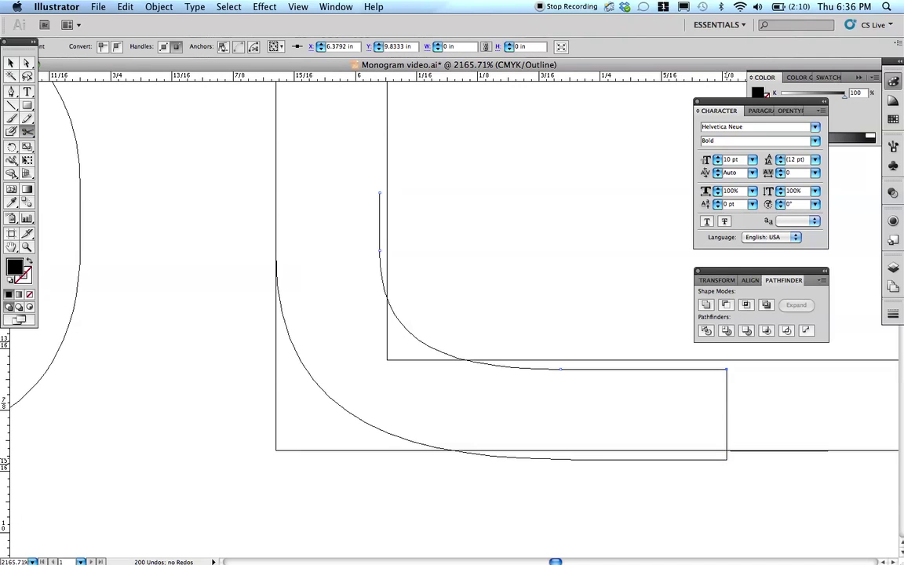
left_click(726, 459)
left_click(27, 63)
left_click_drag(766, 396, 697, 422)
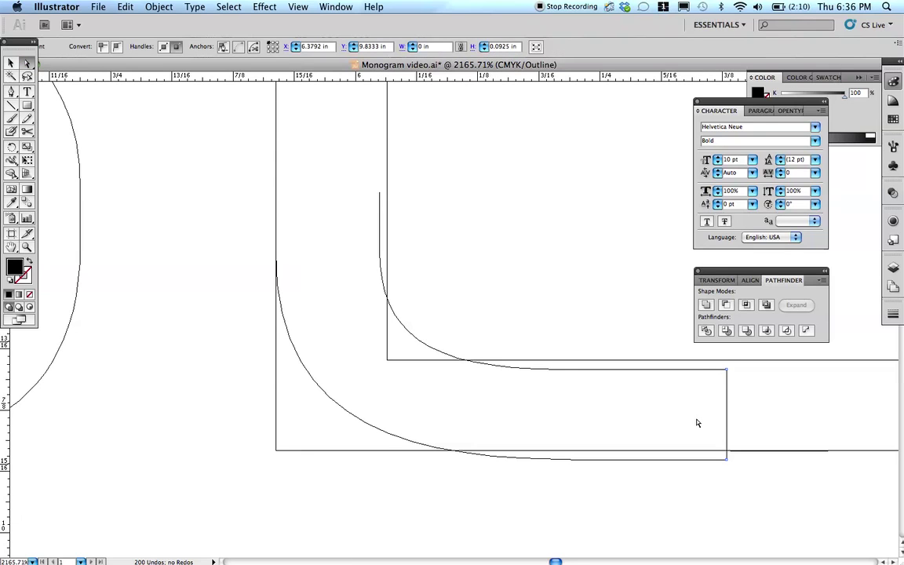
key("Delete")
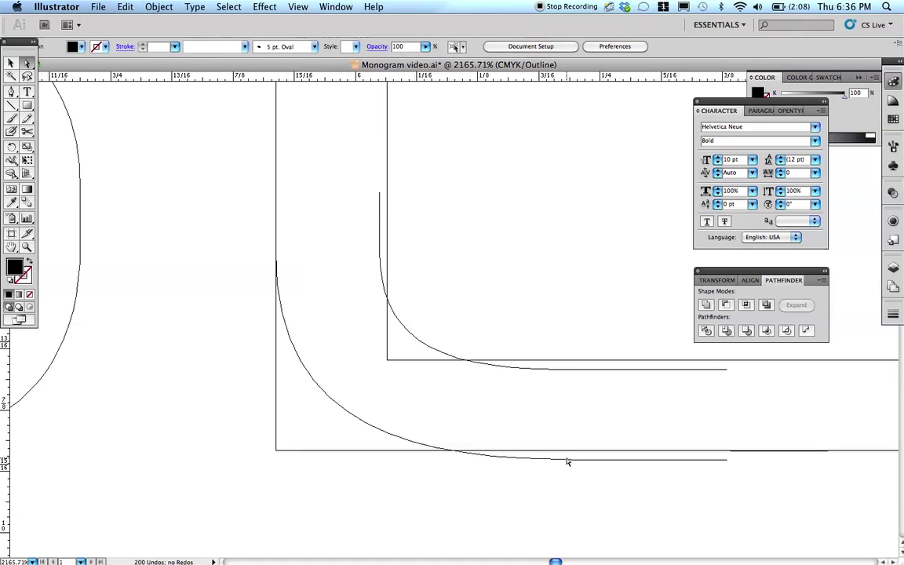
Lock the curved hook pieces so only the L's outline stays editable.
left_click(399, 451)
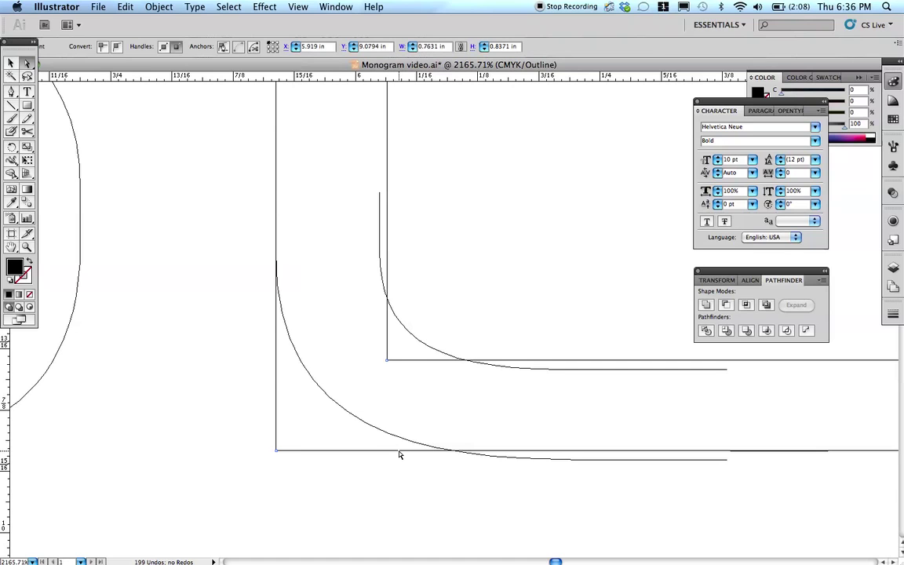
left_click(11, 63)
left_click(275, 256)
left_click(298, 357)
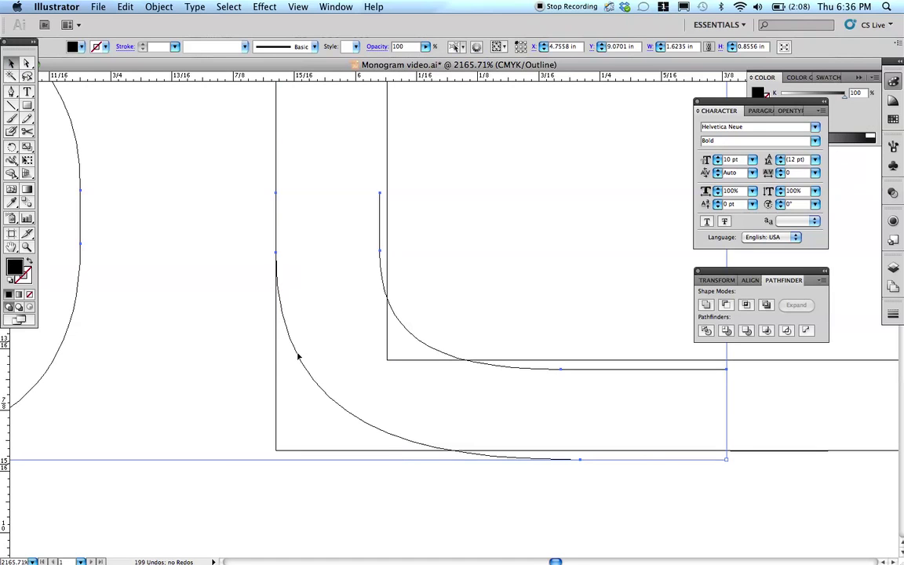
left_click(152, 7)
mouse_move(169, 77)
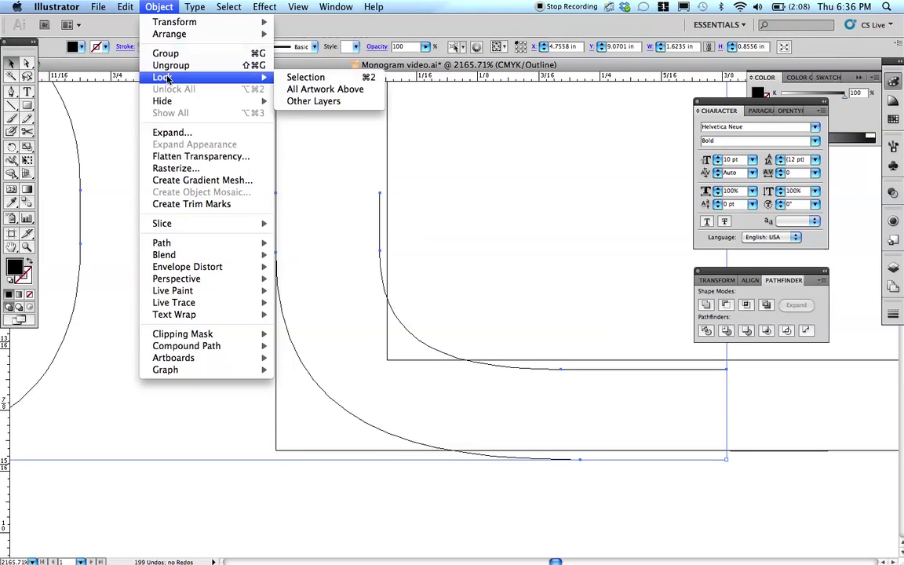
left_click(304, 81)
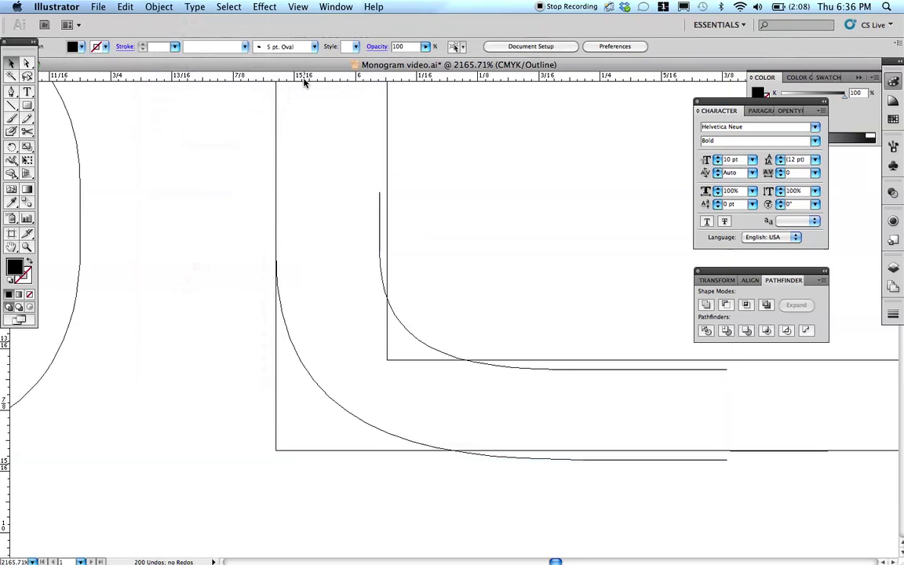
Cut the L's outline at both vertical edges with the Scissors tool.
left_click(276, 379)
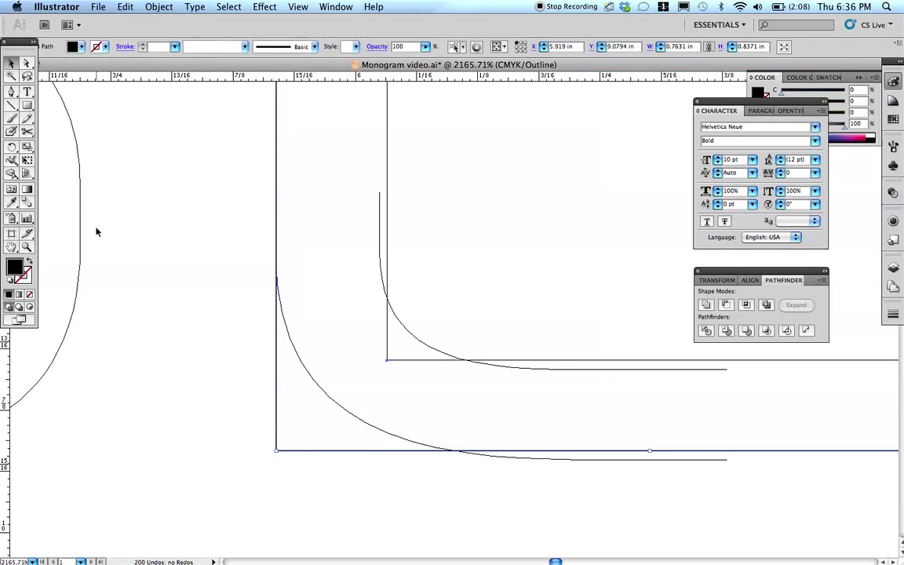
left_click(28, 131)
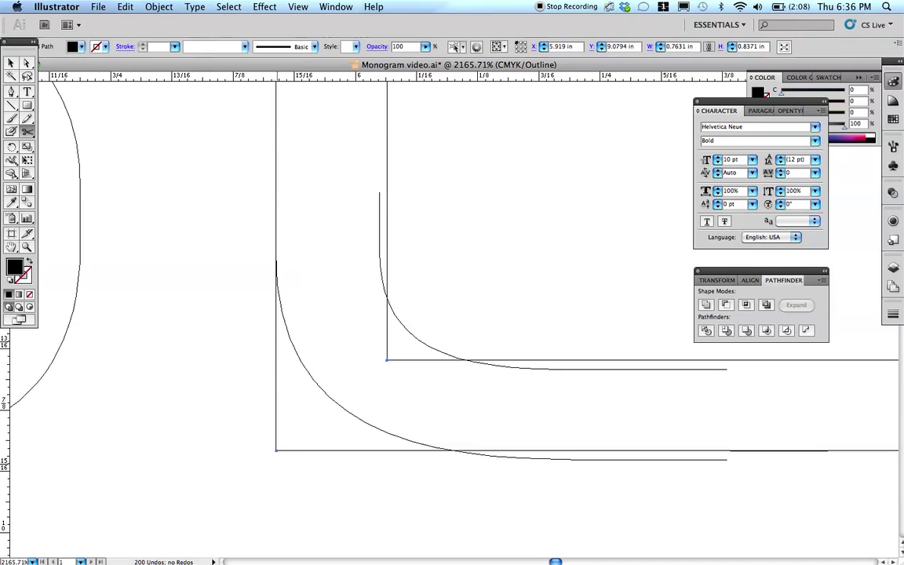
left_click(276, 191)
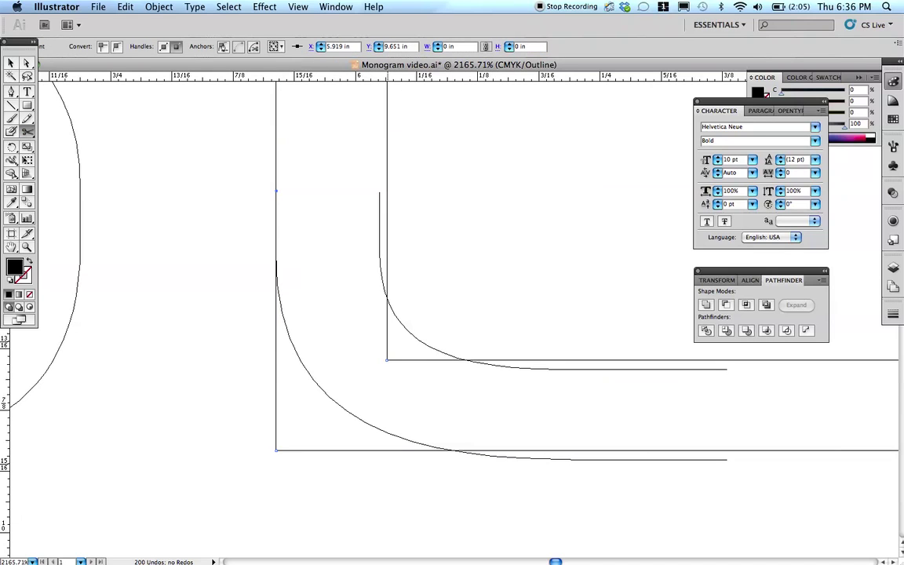
left_click(386, 191)
left_click(726, 453)
key("Return")
Delete the L's straight lower vertical and bottom horizontal segments.
key("a")
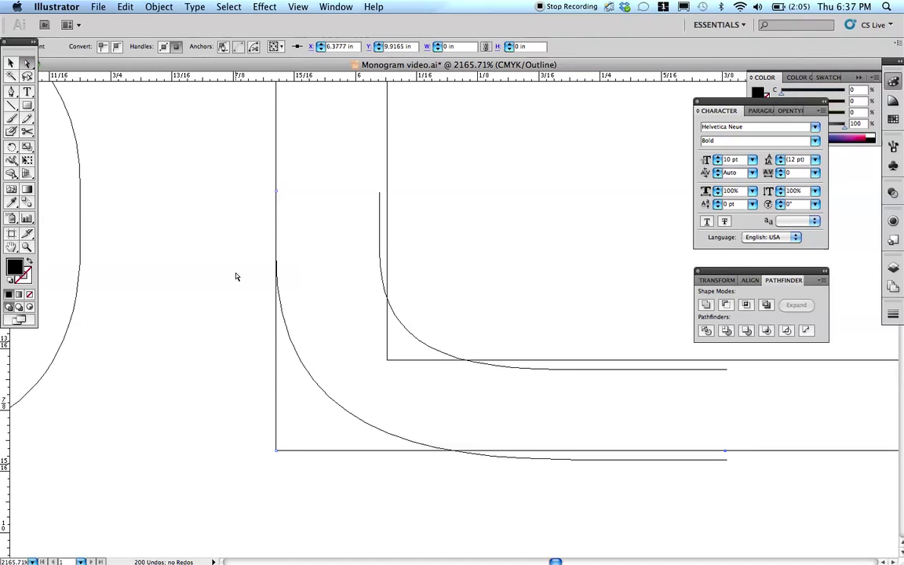
left_click(240, 332)
left_click(272, 343)
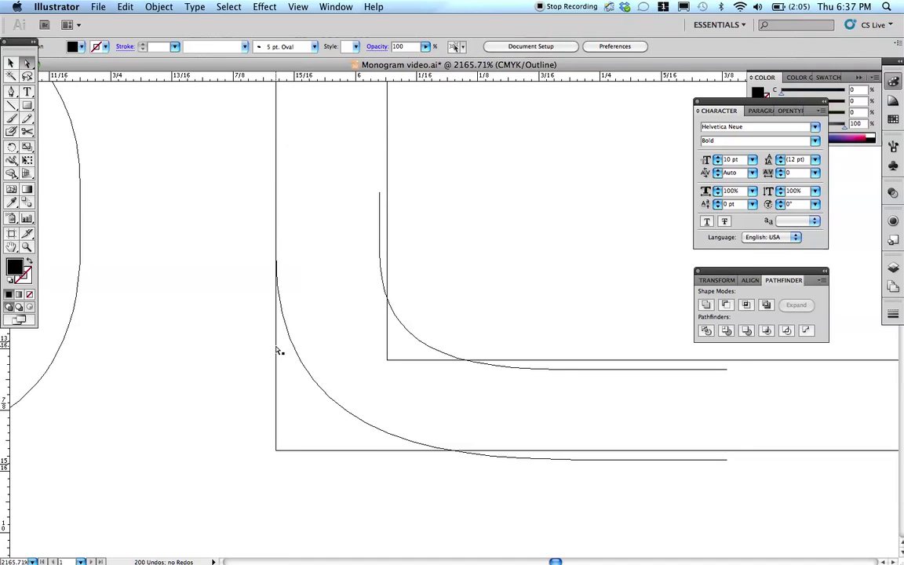
left_click(277, 350)
key("Delete")
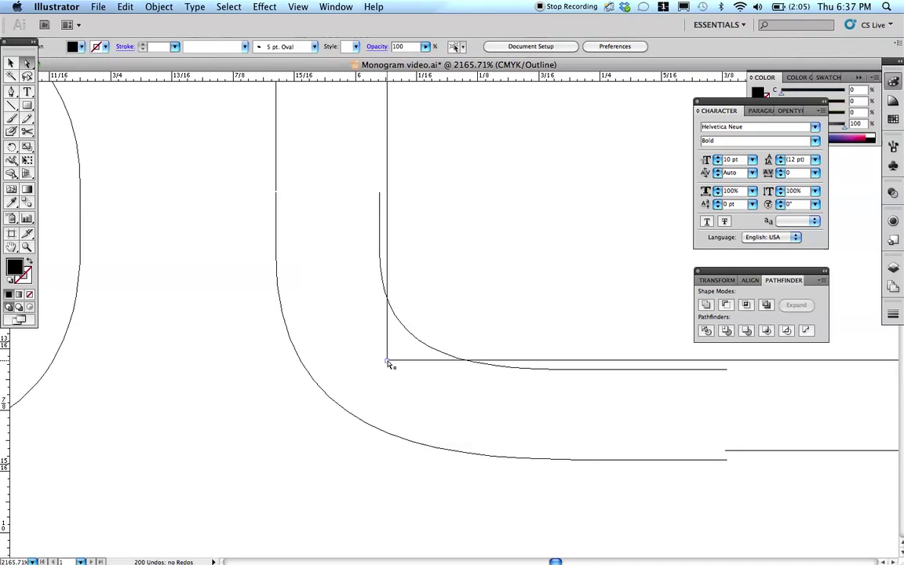
key("super+z")
key("Delete")
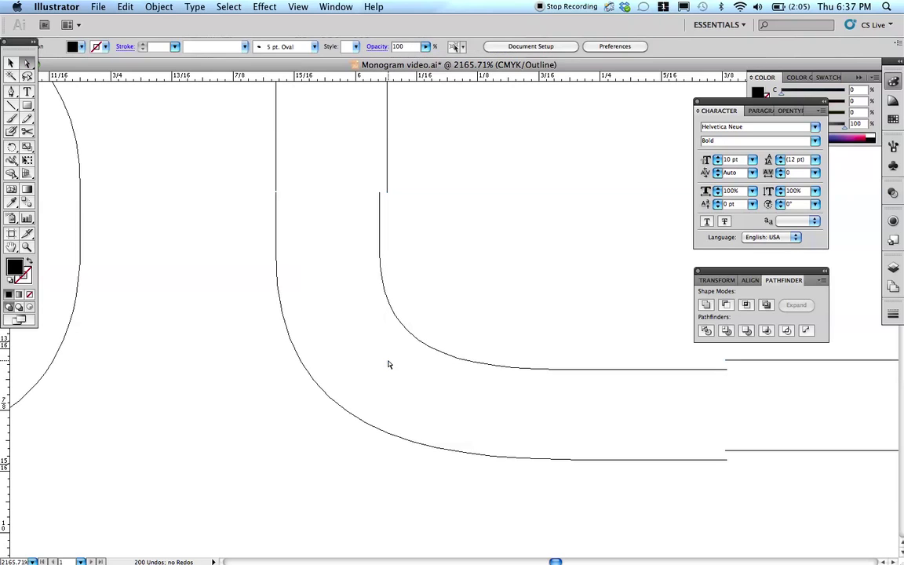
key("super+minus")
key("super+minus")
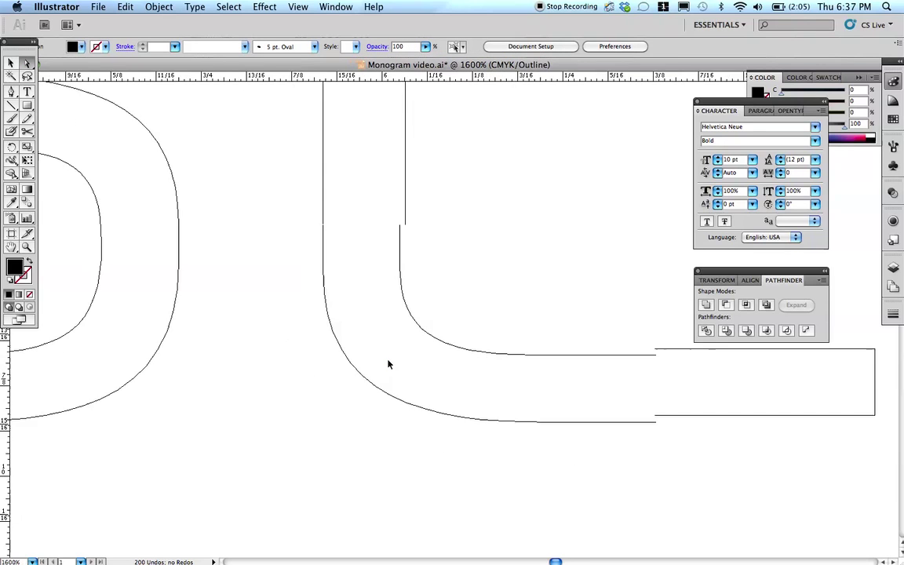
key("super+minus")
key("super+minus")
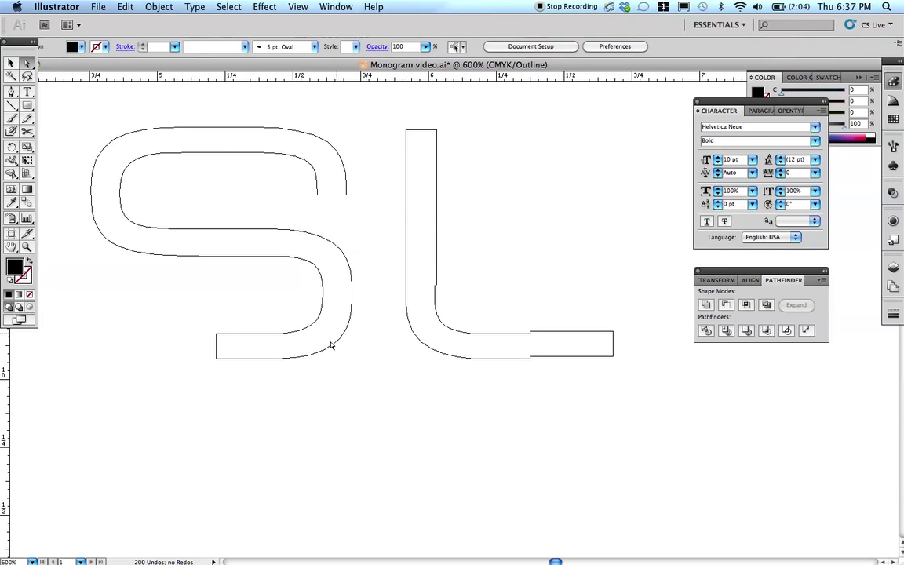
key("z")
left_click_drag(455, 245, 413, 306)
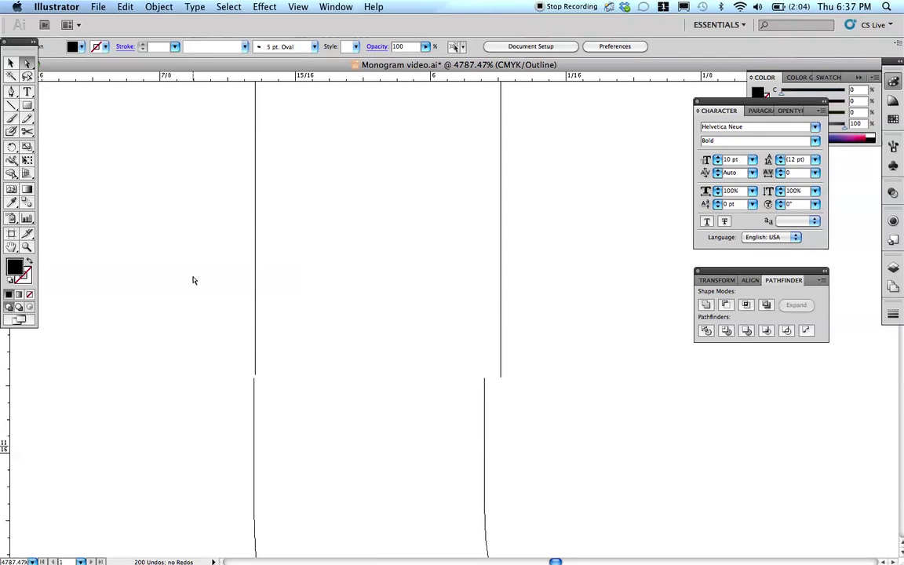
key("super+minus")
key("super+minus")
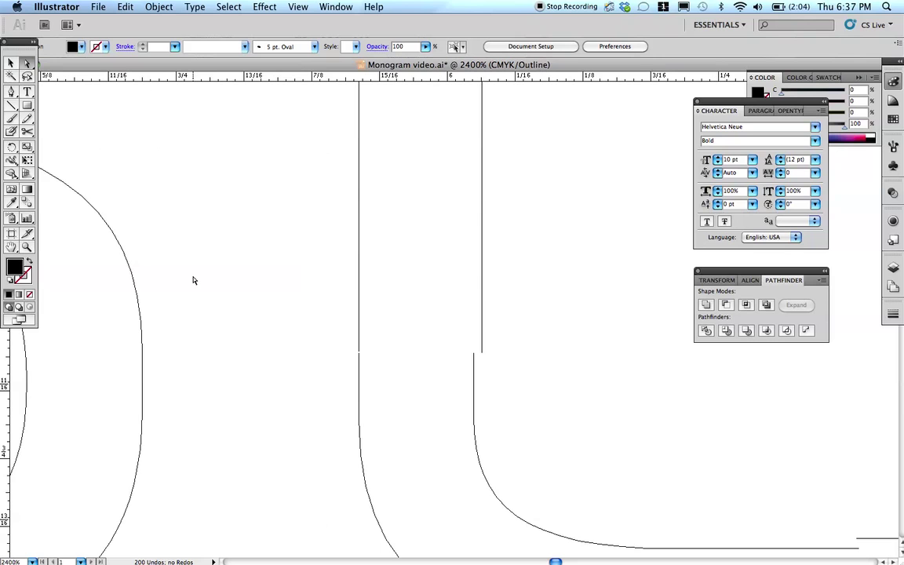
scroll(194, 280, "down", 5)
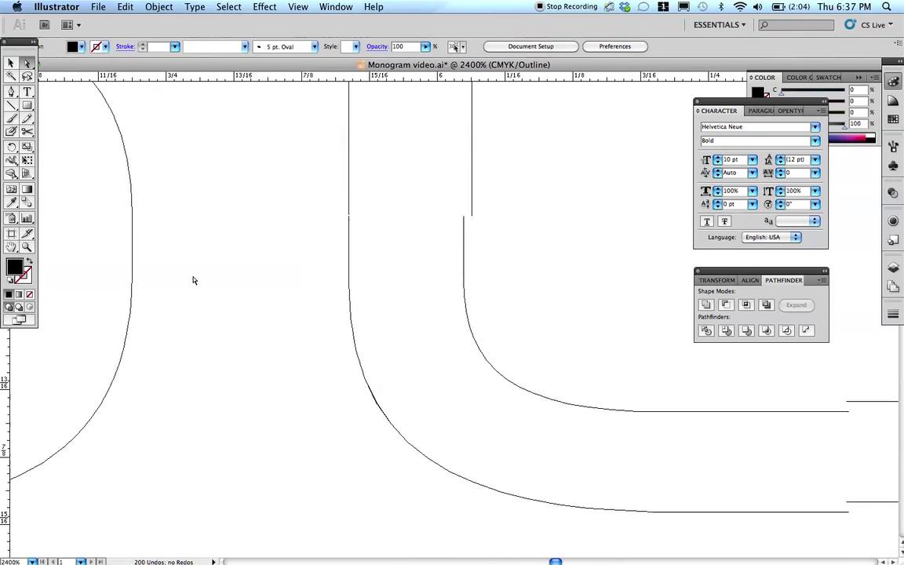
scroll(194, 280, "right", 5)
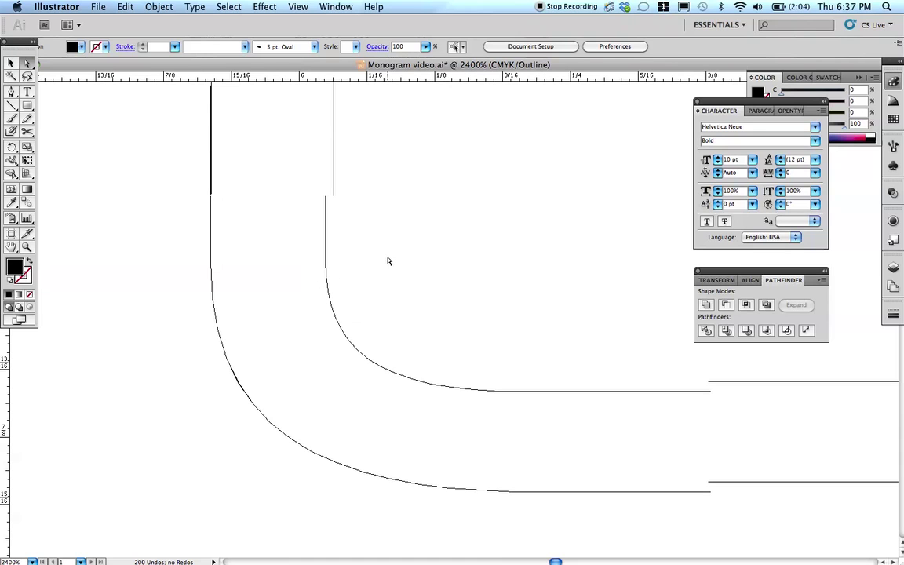
Unlock all artwork and nudge the L's inner curve right and up to meet the inner edges.
left_click(159, 7)
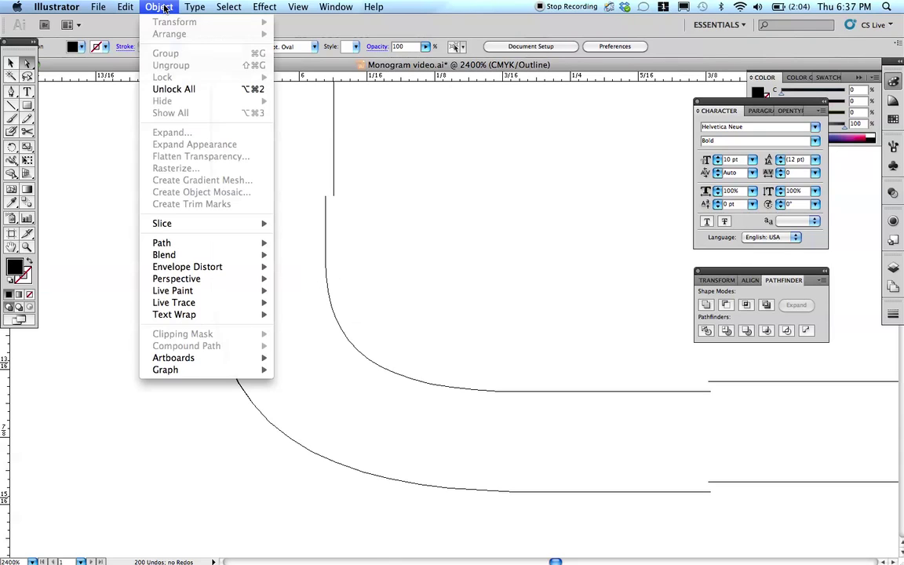
left_click(174, 90)
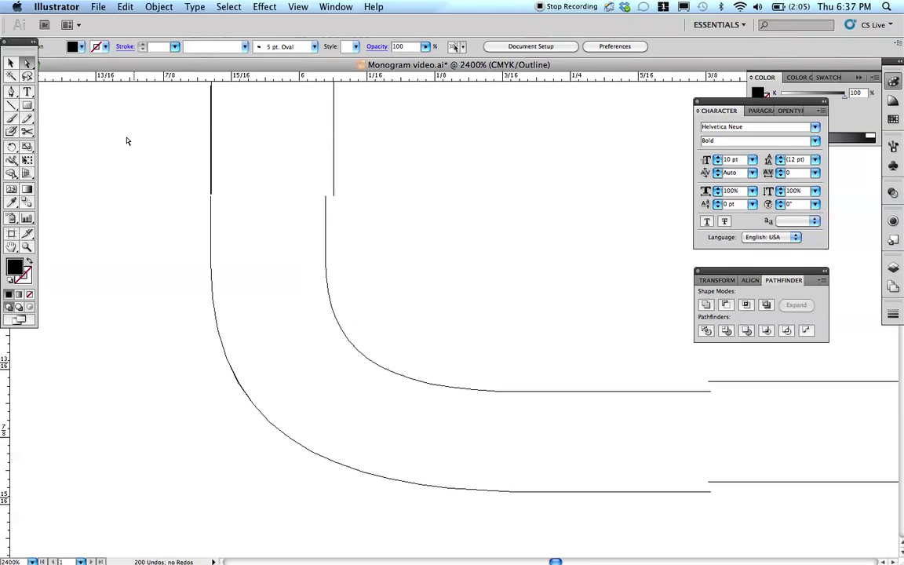
left_click(27, 67)
left_click_drag(375, 246, 318, 299)
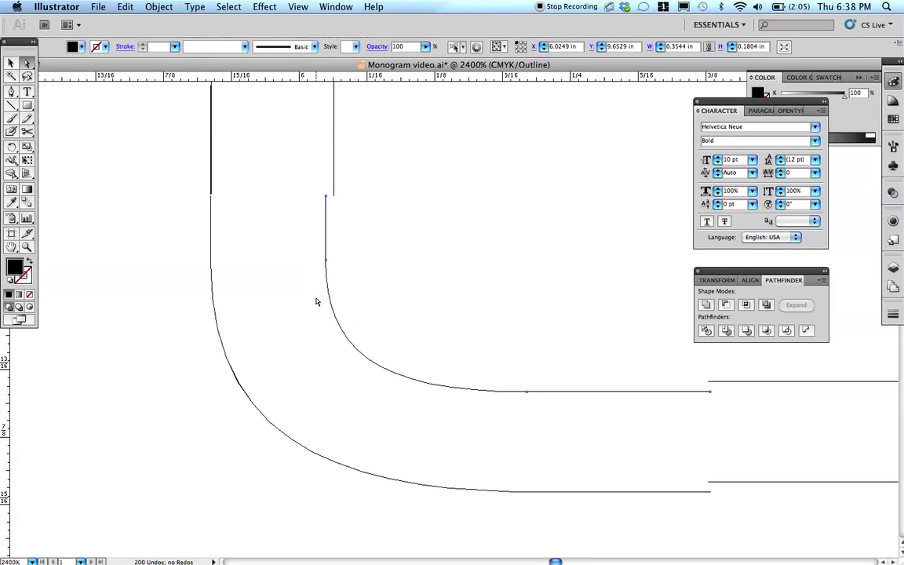
key("Right")
key("Right")
key("Right")
key("Right")
key("Right")
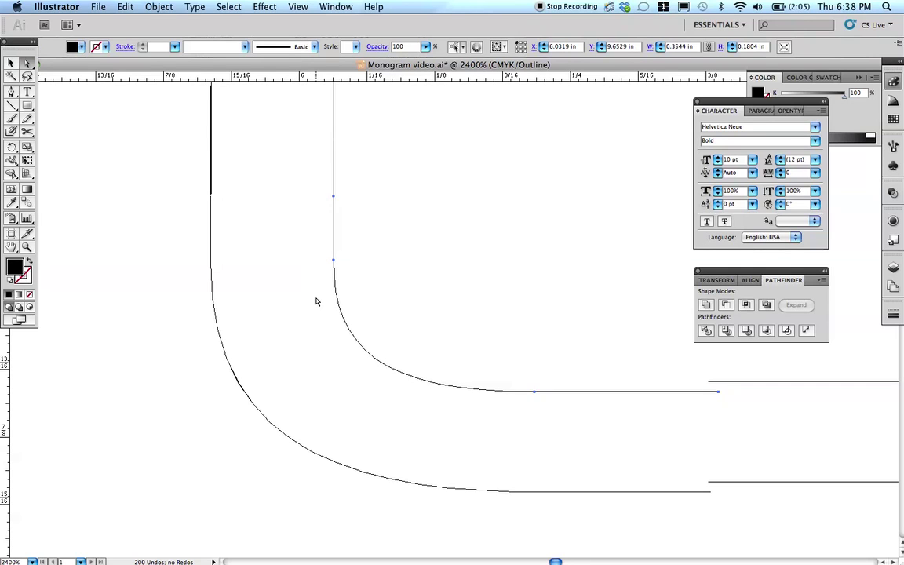
key("Up")
key("Up")
key("Up")
key("Up")
key("Up")
key("Up")
key("Up")
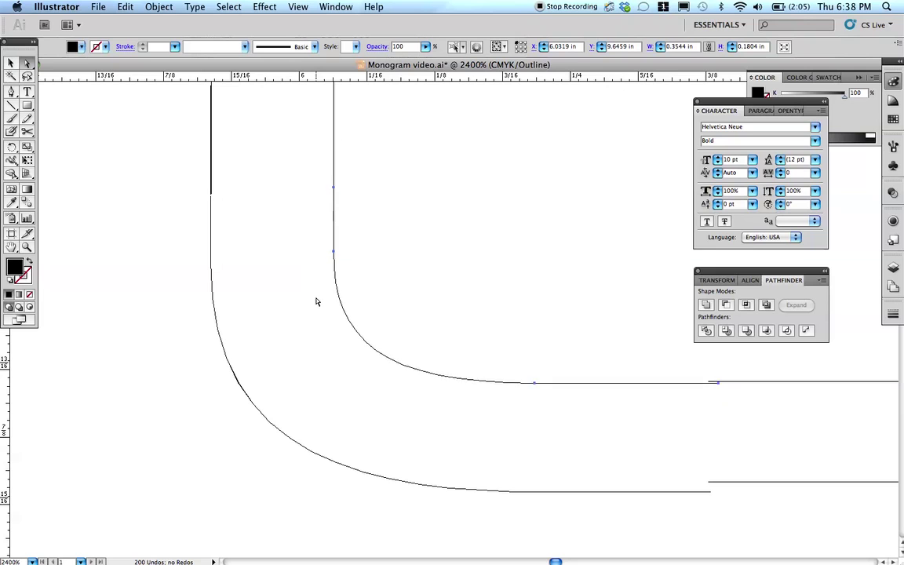
left_click(453, 201)
Average the inner curve's top endpoint and the stem's endpoint on both axes.
left_click_drag(306, 163, 374, 223)
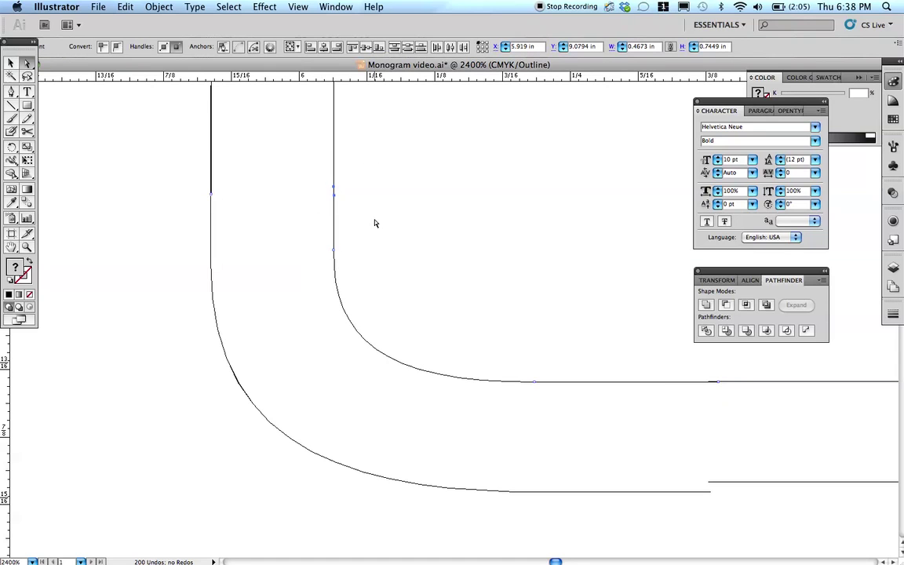
left_click(335, 197)
left_click(159, 7)
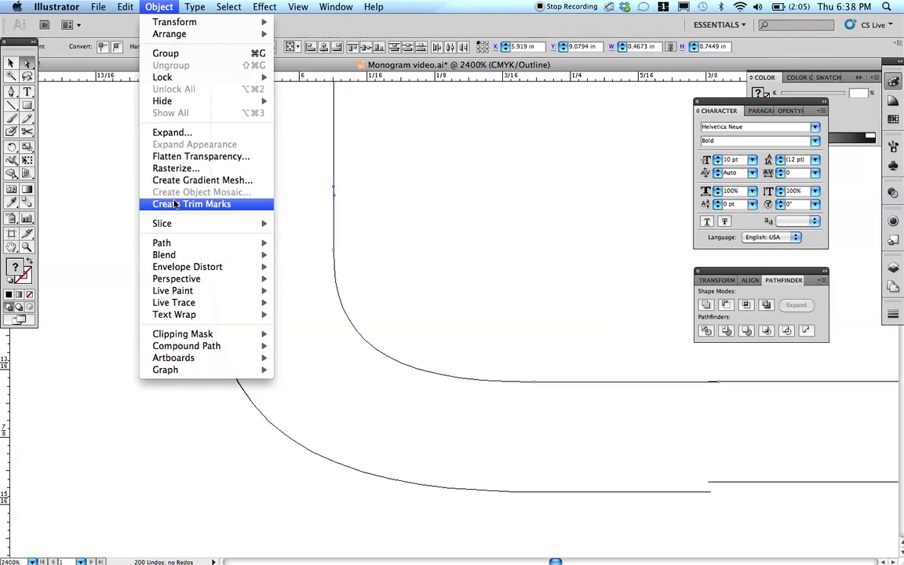
mouse_move(157, 243)
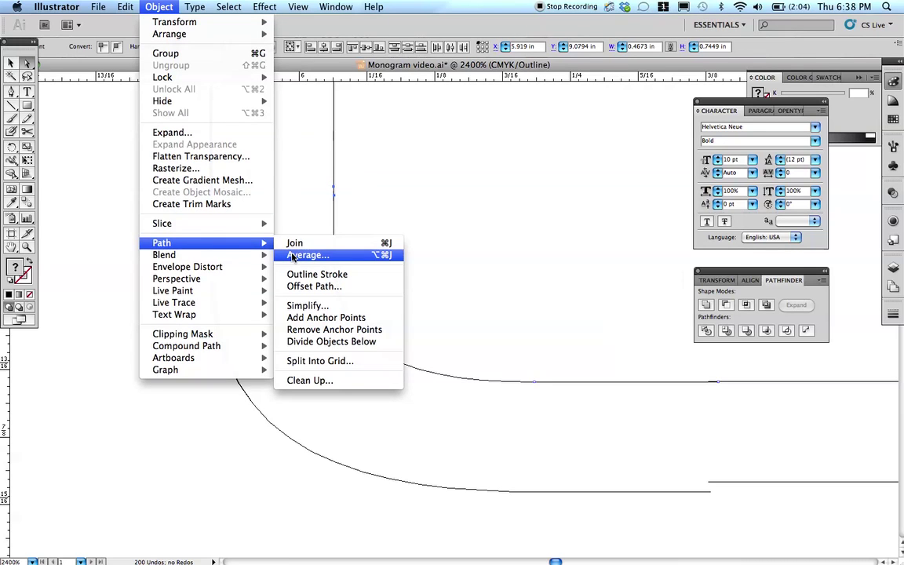
left_click(292, 256)
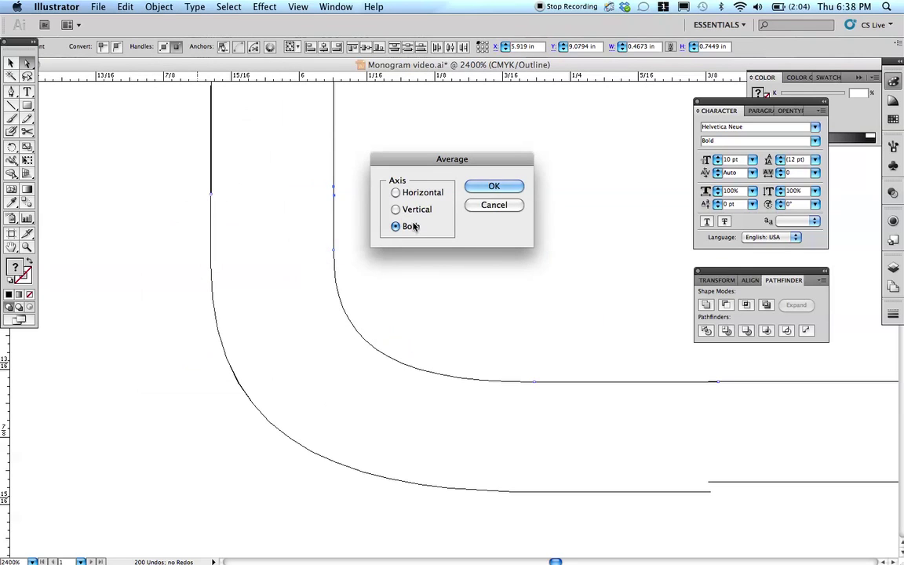
left_click(477, 186)
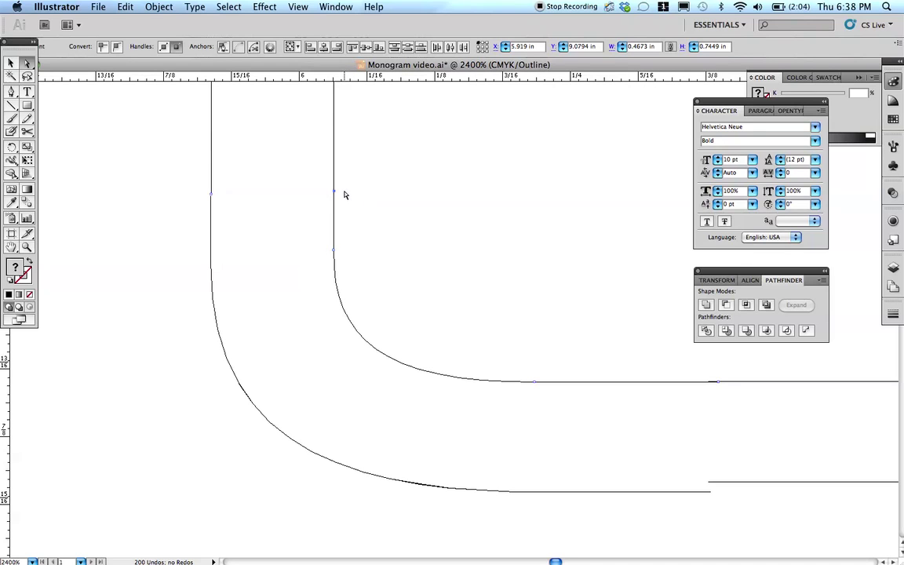
Try joining the averaged endpoints with Object > Path > Join.
left_click(158, 7)
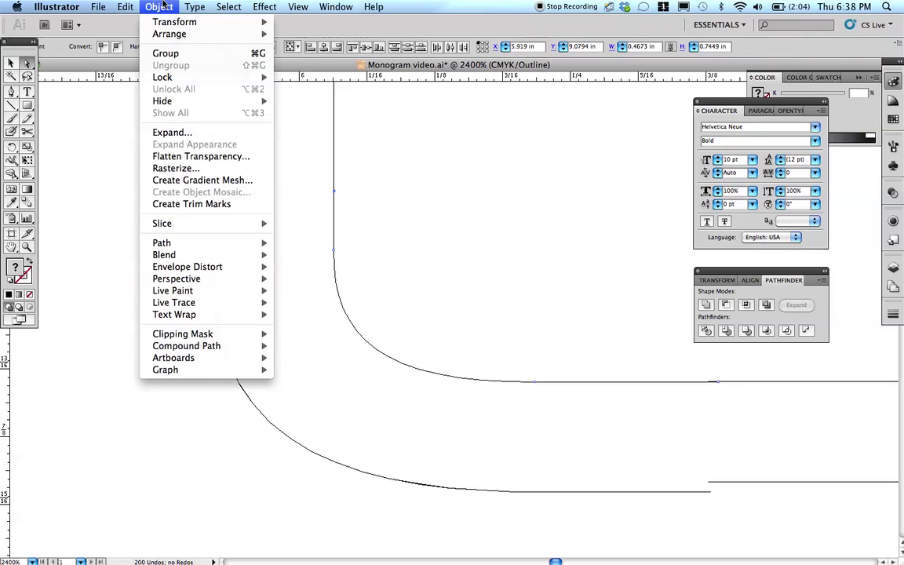
mouse_move(271, 244)
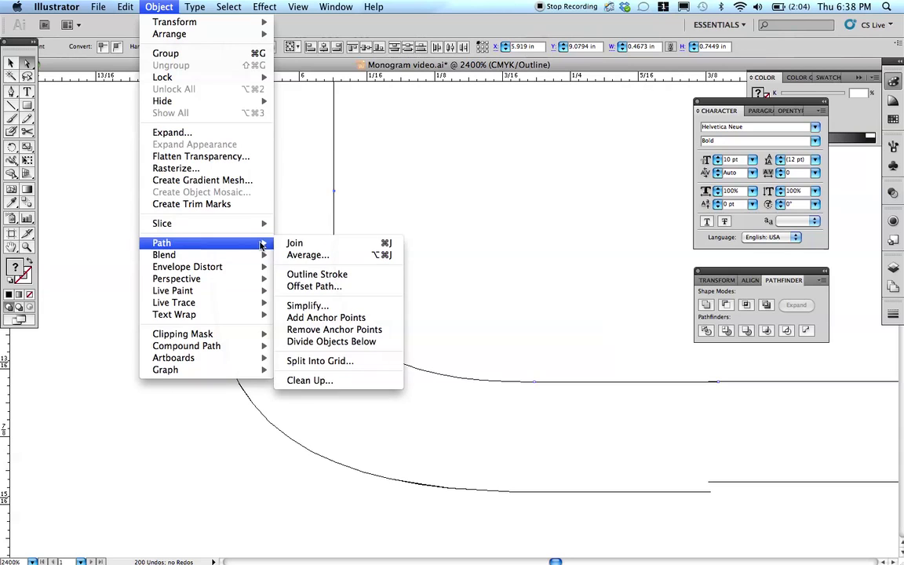
left_click(296, 243)
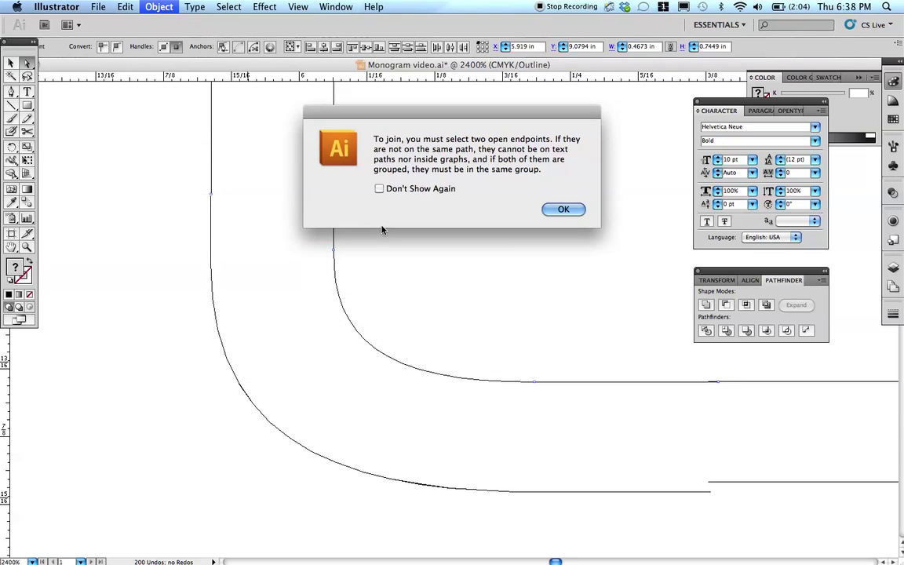
Dismiss the join warning, then select and ungroup the L's two curved paths.
left_click(563, 208)
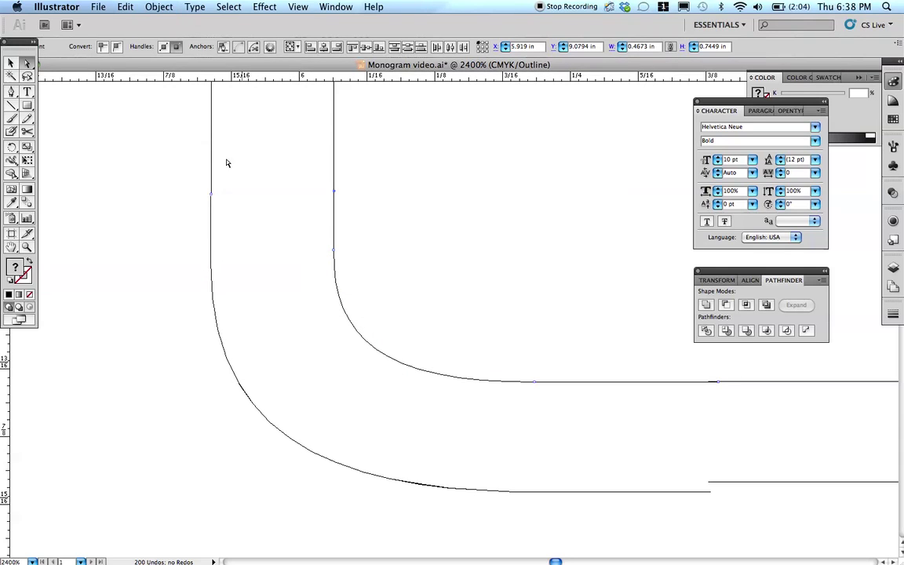
left_click(11, 62)
left_click(118, 162)
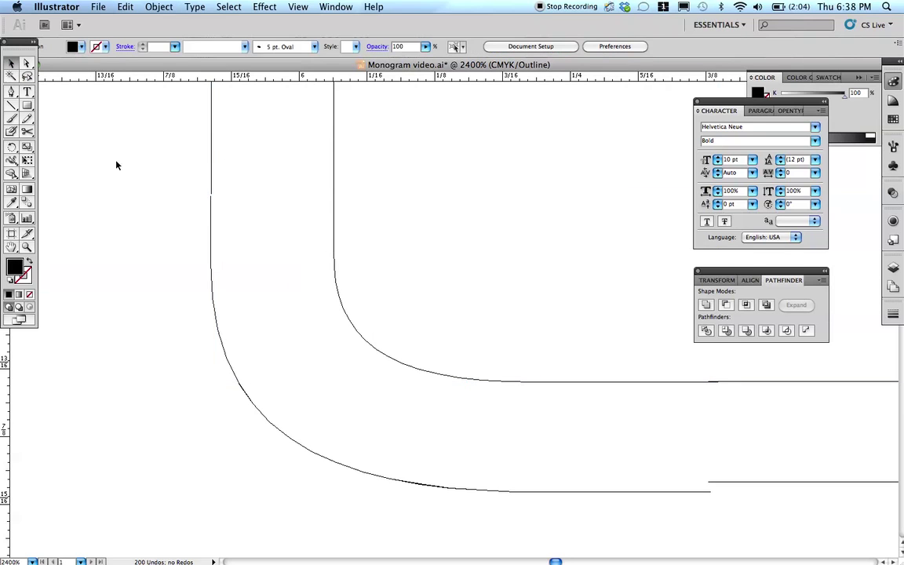
left_click_drag(146, 155, 476, 379)
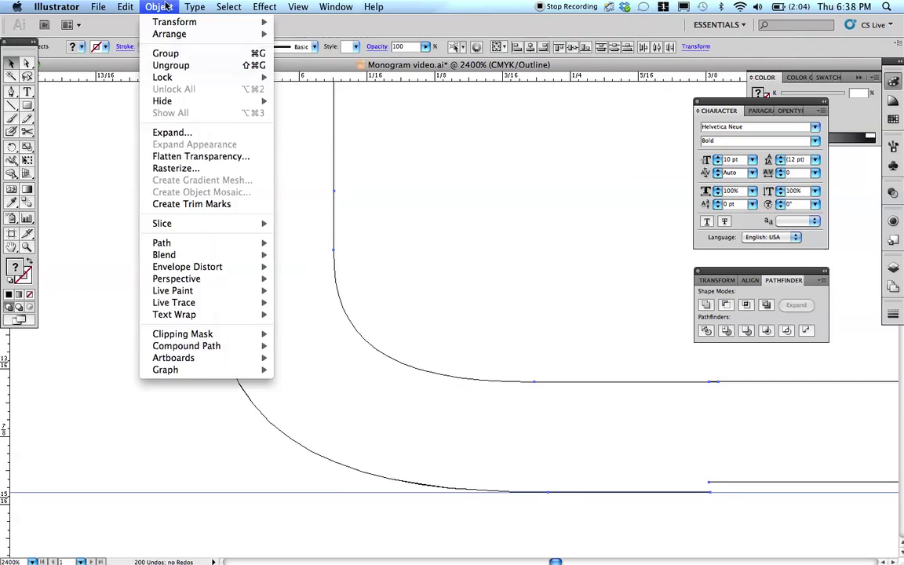
left_click(164, 65)
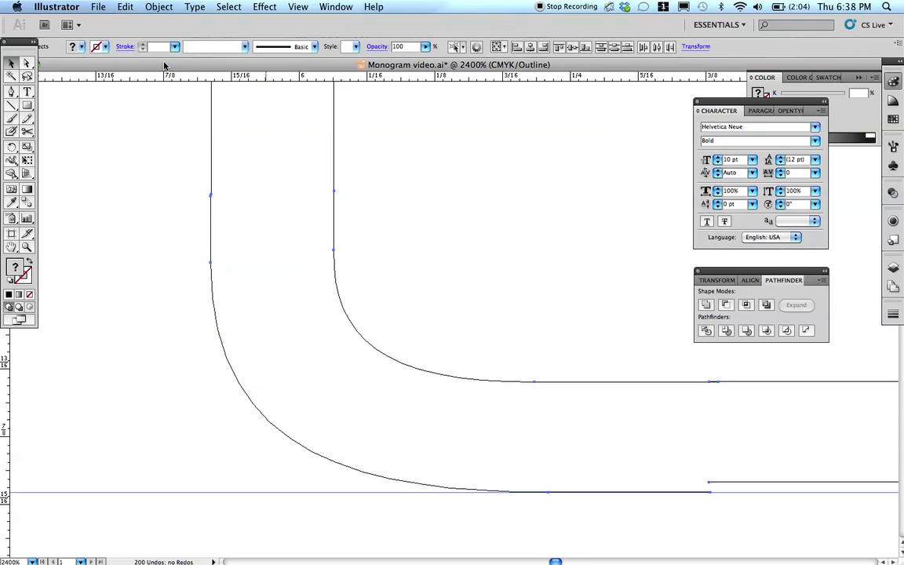
left_click(116, 197)
left_click(26, 62)
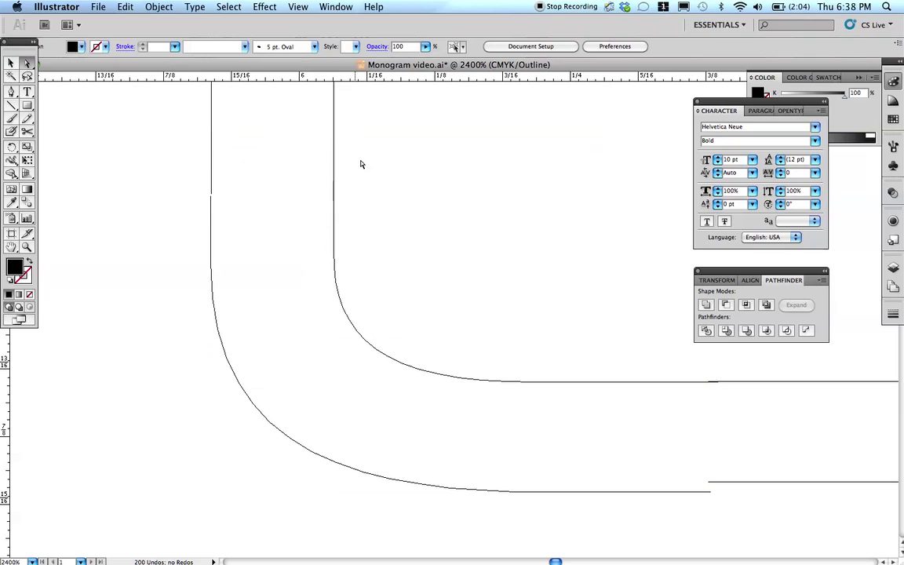
Join the anchor points at the L's inner gap into one path.
left_click_drag(368, 162, 315, 195)
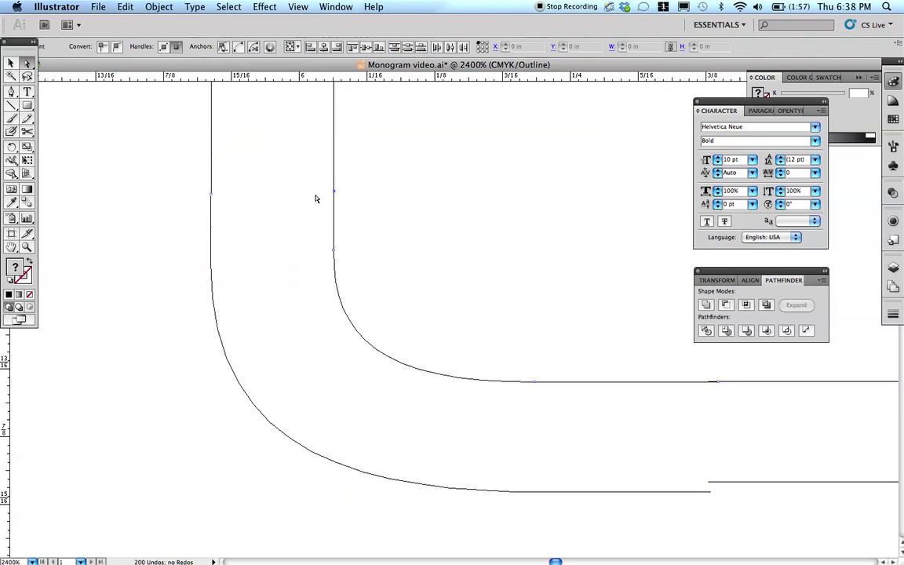
left_click(158, 7)
mouse_move(166, 243)
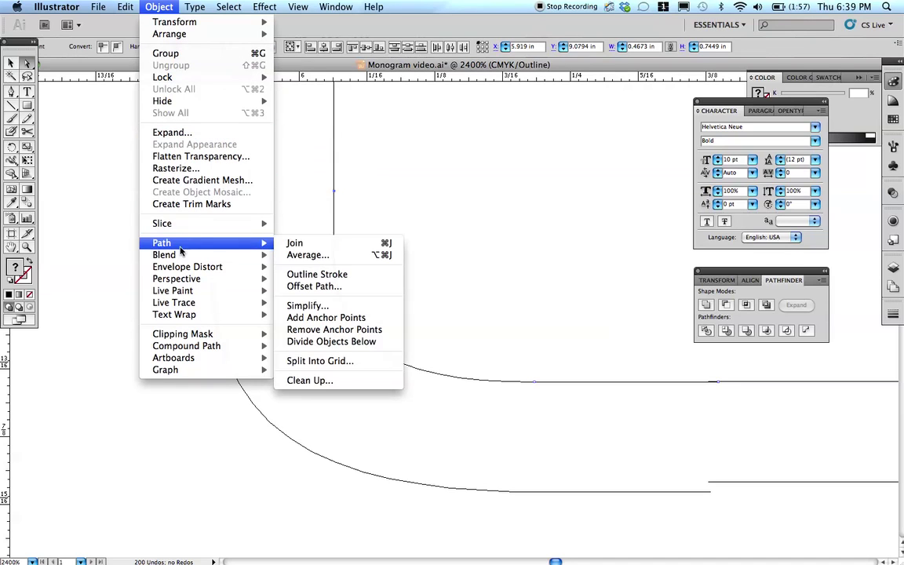
left_click(294, 244)
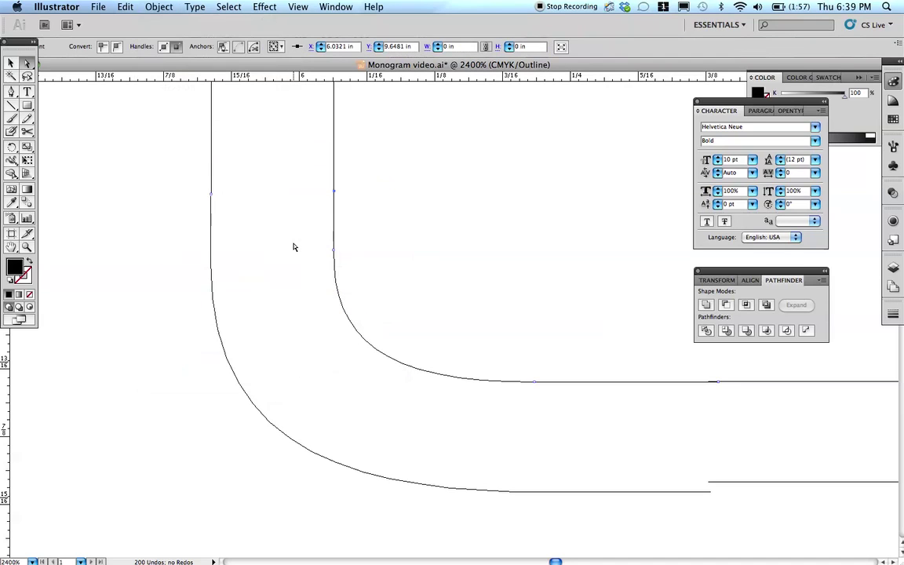
left_click(190, 173)
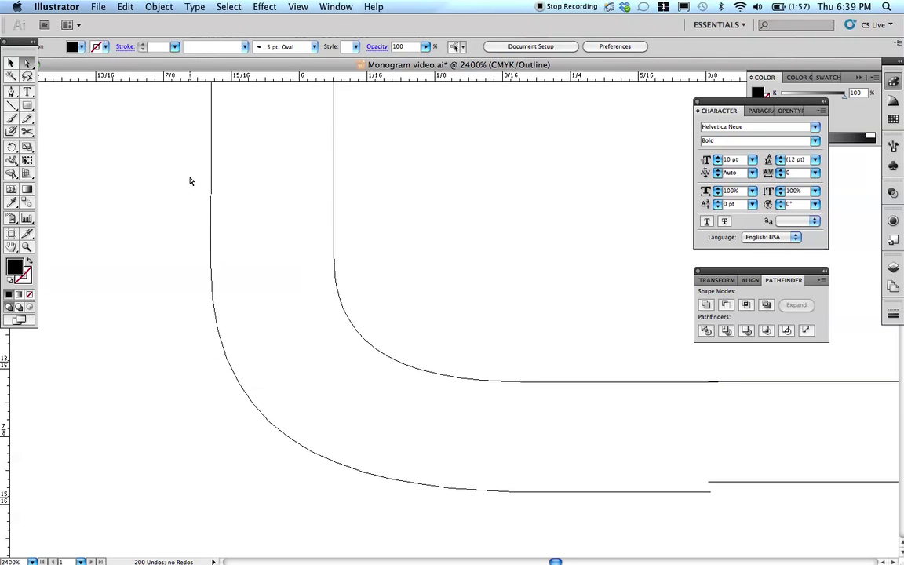
Average the L's left-stem end anchors on both axes and join them.
left_click_drag(191, 180, 231, 217)
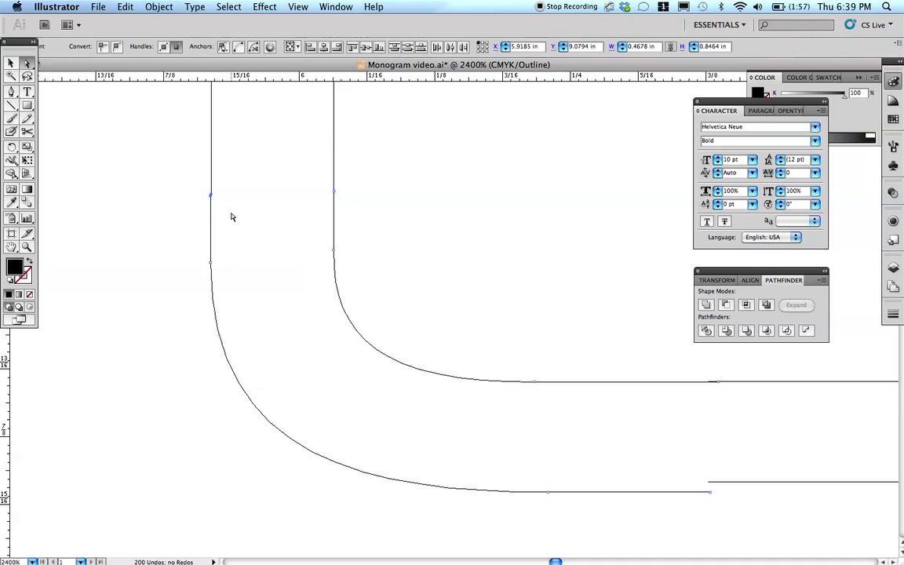
left_click(171, 7)
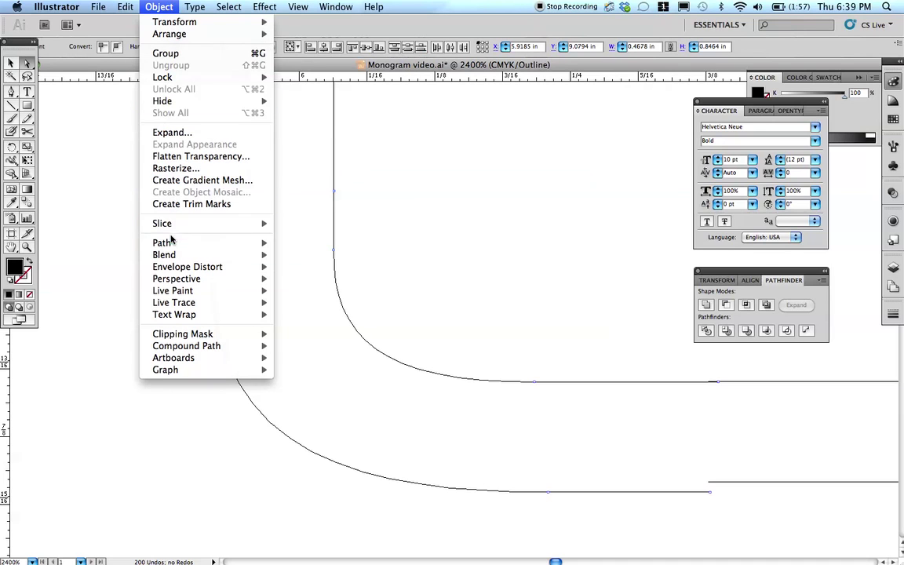
mouse_move(169, 244)
left_click(297, 255)
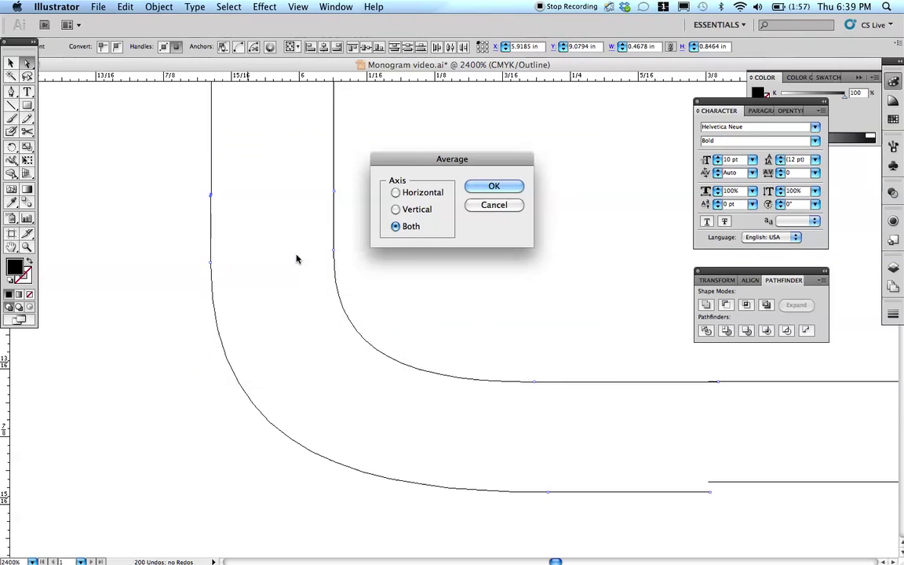
key("Return")
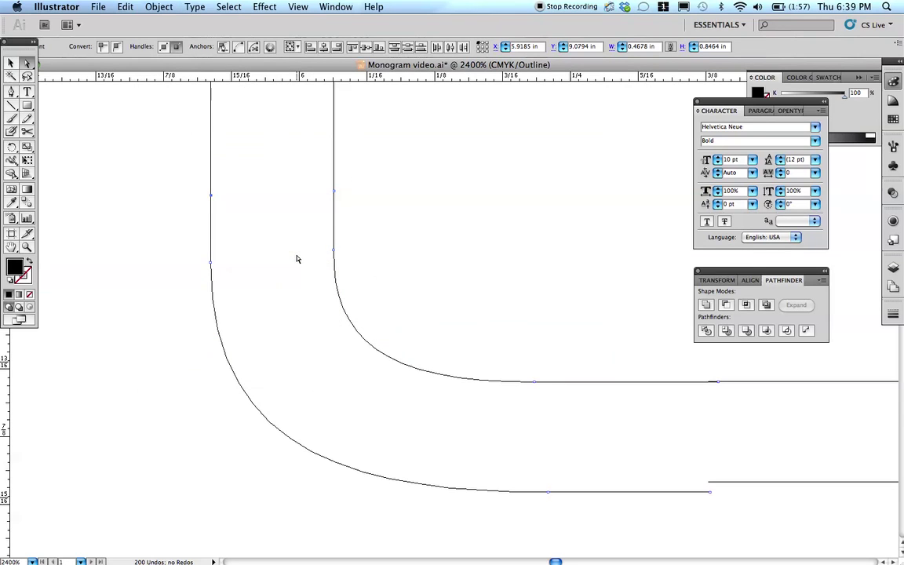
left_click(147, 6)
mouse_move(161, 243)
left_click(292, 243)
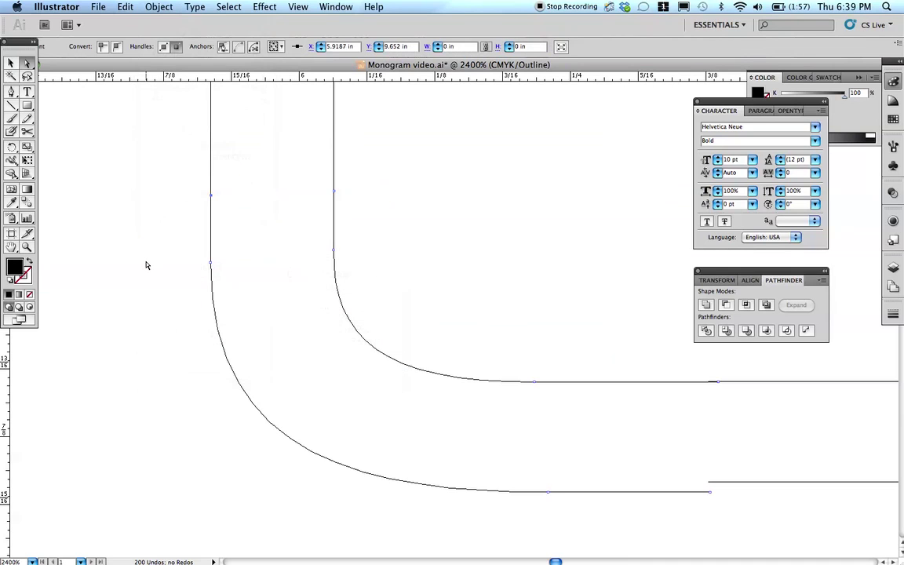
left_click(146, 265)
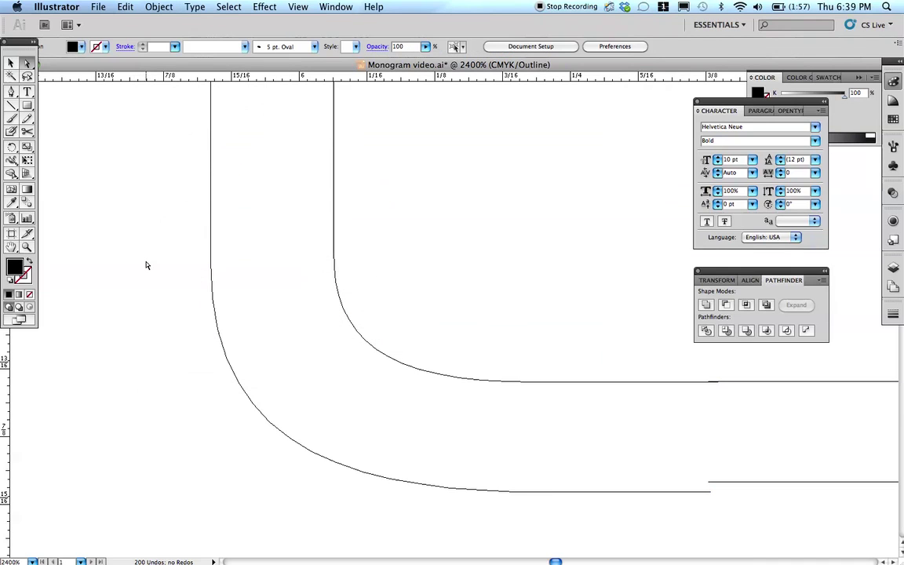
Average (Both) and join the anchors where the upper curve meets the L's top foot edge.
scroll(146, 265, "right", 10)
scroll(146, 266, "right", 2)
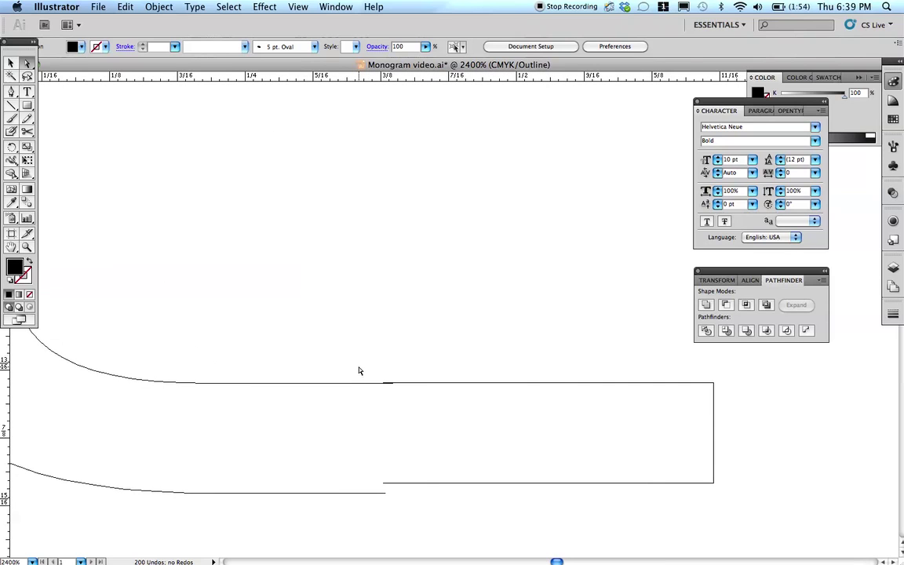
left_click_drag(362, 365, 396, 392)
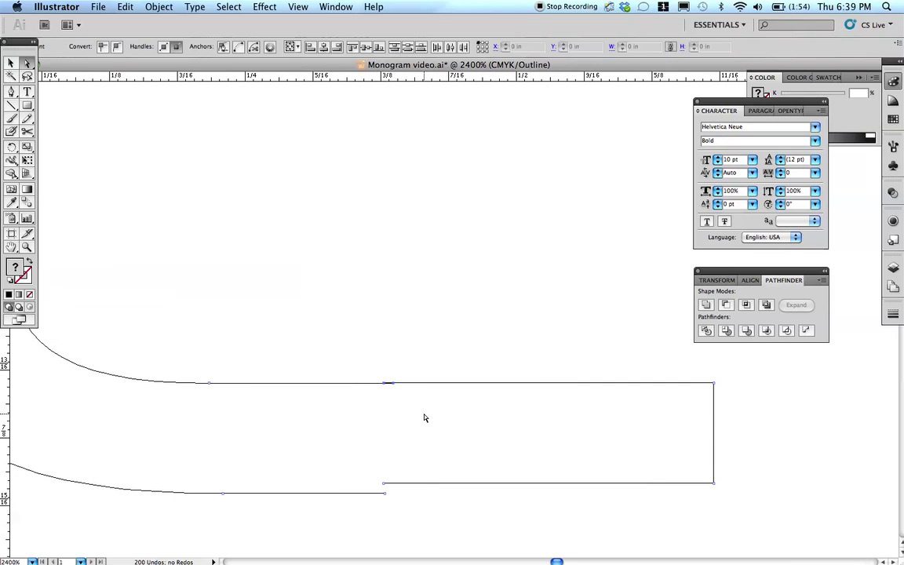
left_click(162, 8)
mouse_move(235, 243)
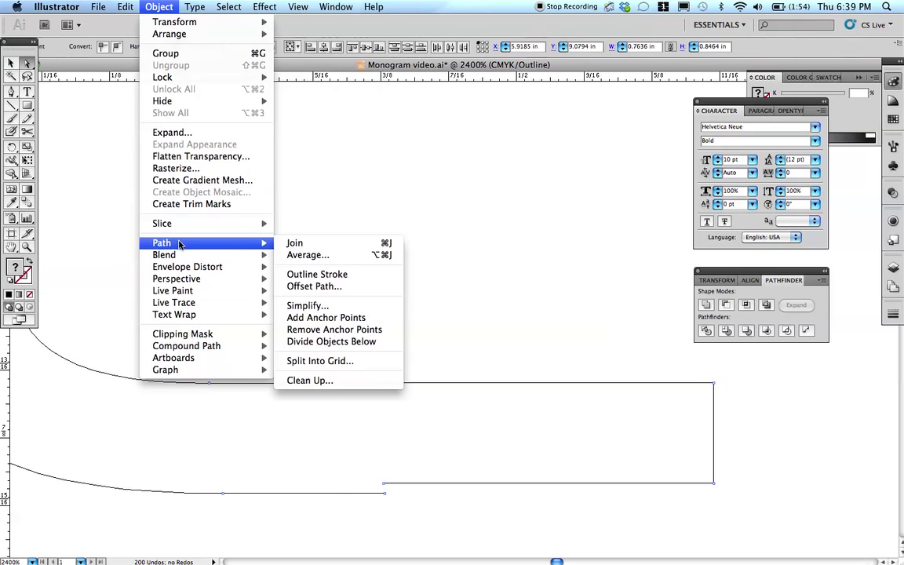
left_click(305, 255)
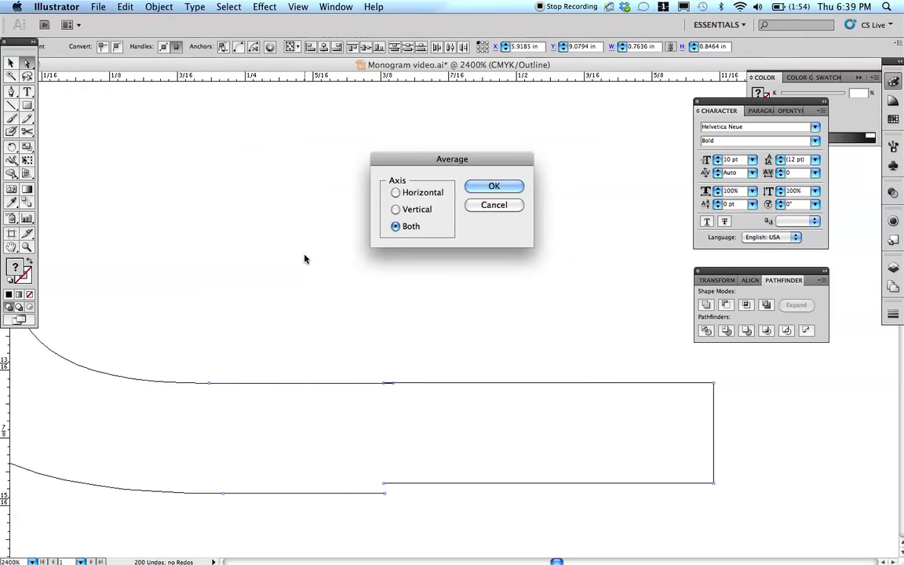
key("Return")
left_click(162, 7)
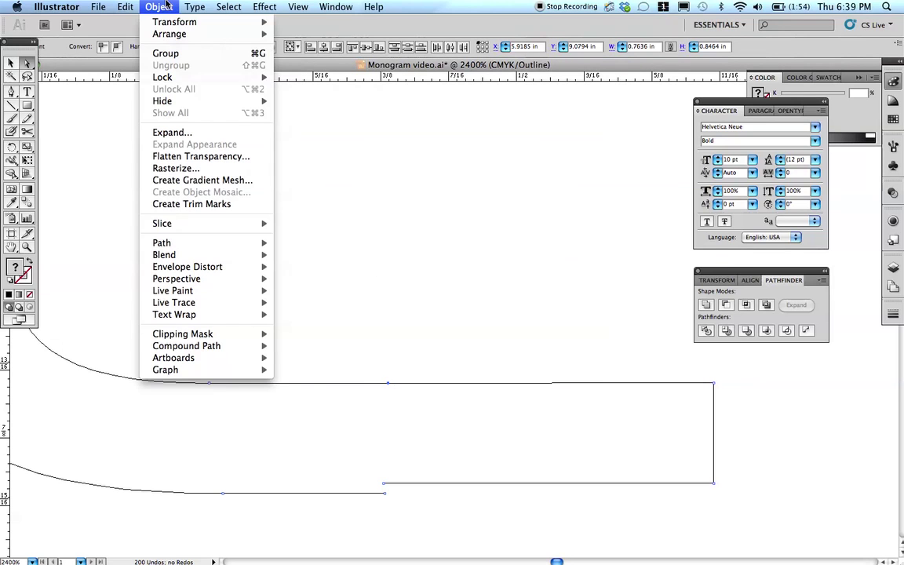
mouse_move(236, 243)
left_click(293, 244)
left_click(343, 423)
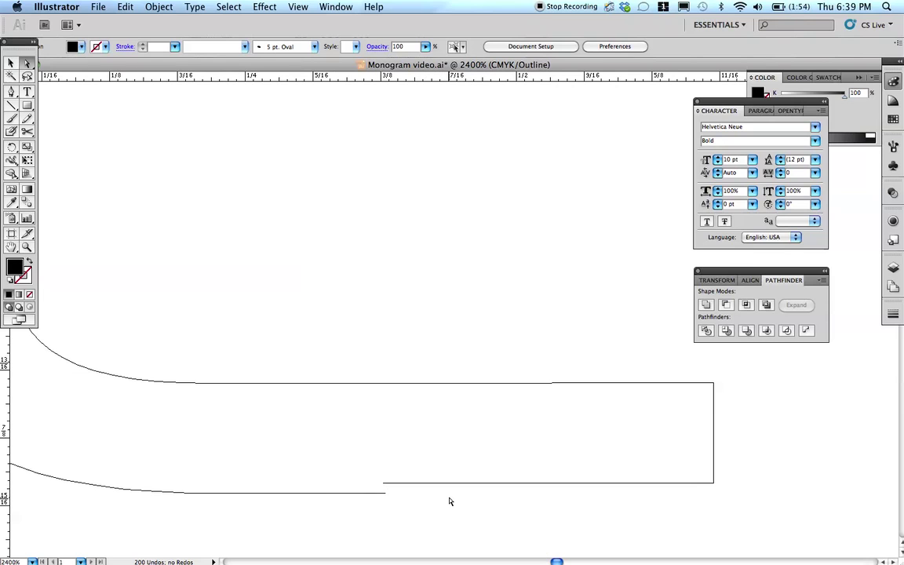
Nudge the L's lower foot edge down two steps toward the curve.
left_click_drag(366, 415, 732, 490)
key("Down")
key("Down")
key("Down")
key("Down")
key("Down")
key("Down")
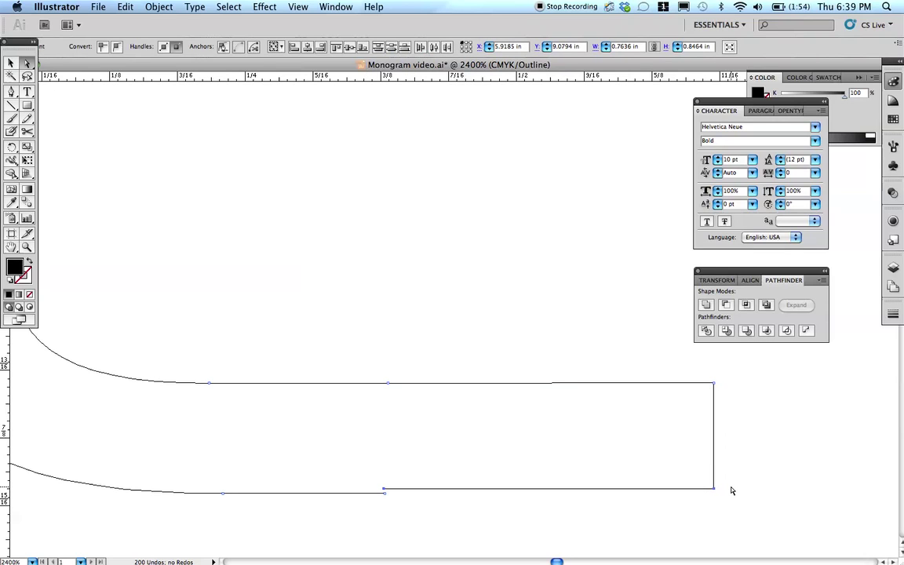
key("Down")
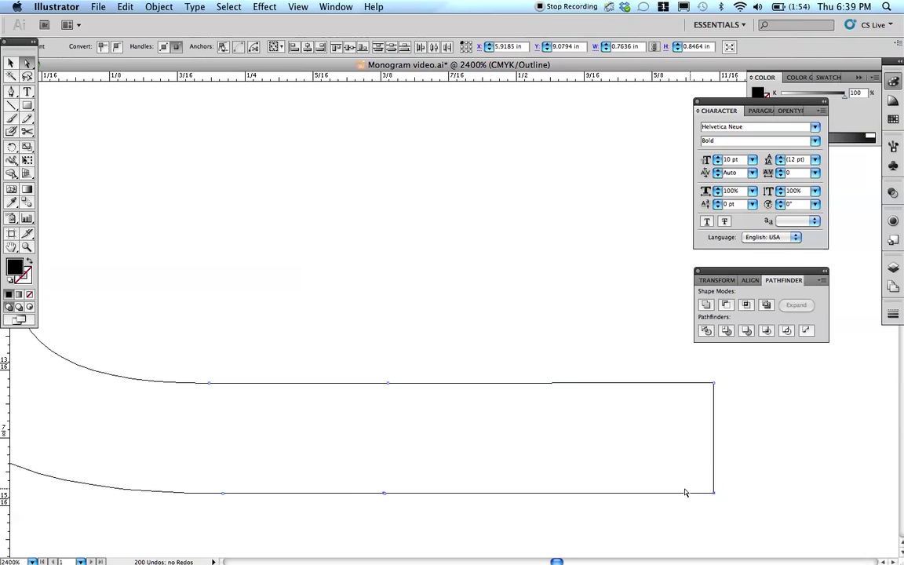
left_click(620, 515)
Average (Both) and join the bottom junction anchors, then zoom out to show both letters.
left_click_drag(426, 514, 361, 481)
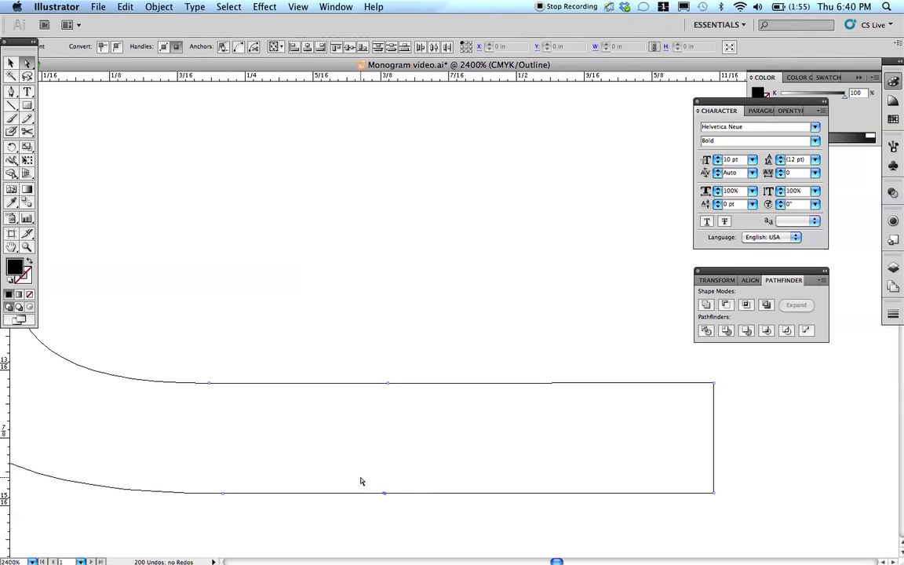
left_click(160, 6)
mouse_move(236, 243)
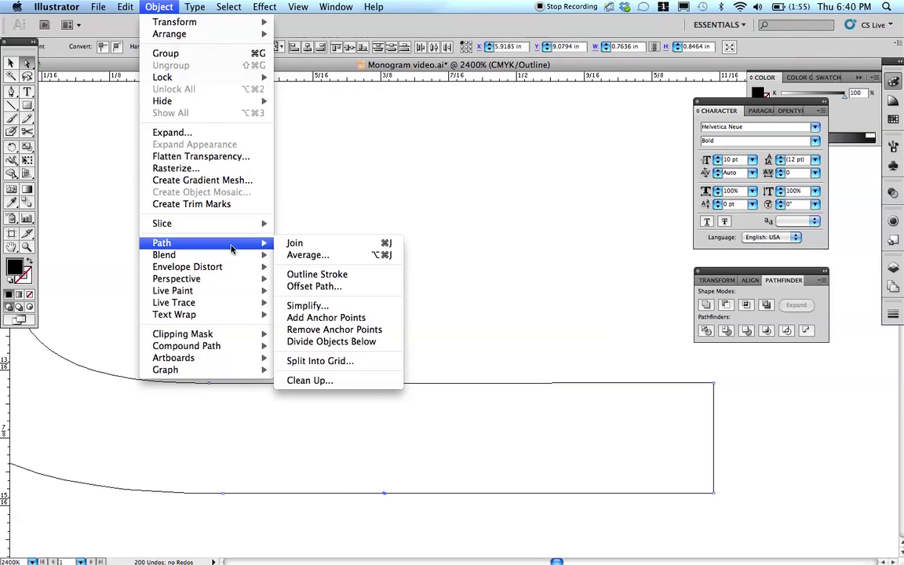
left_click(292, 255)
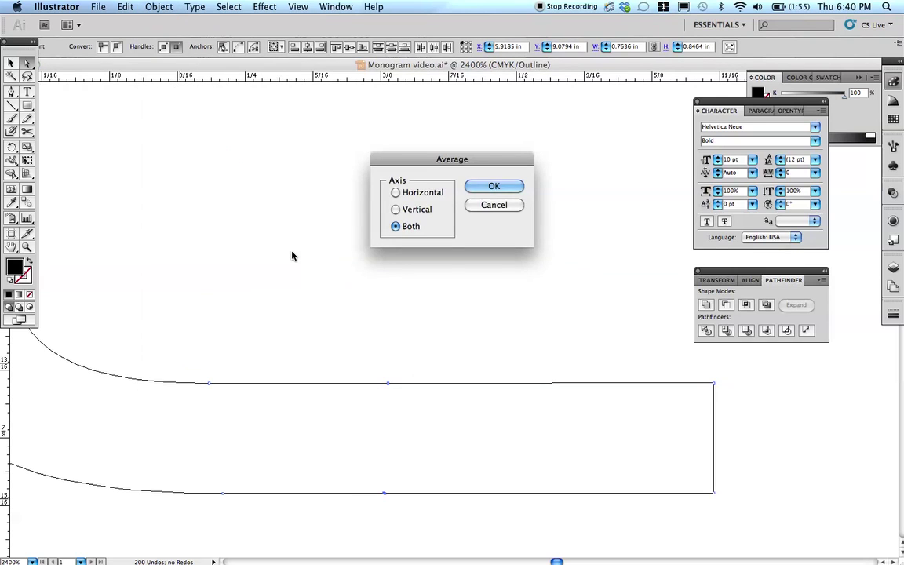
key("Return")
left_click(159, 6)
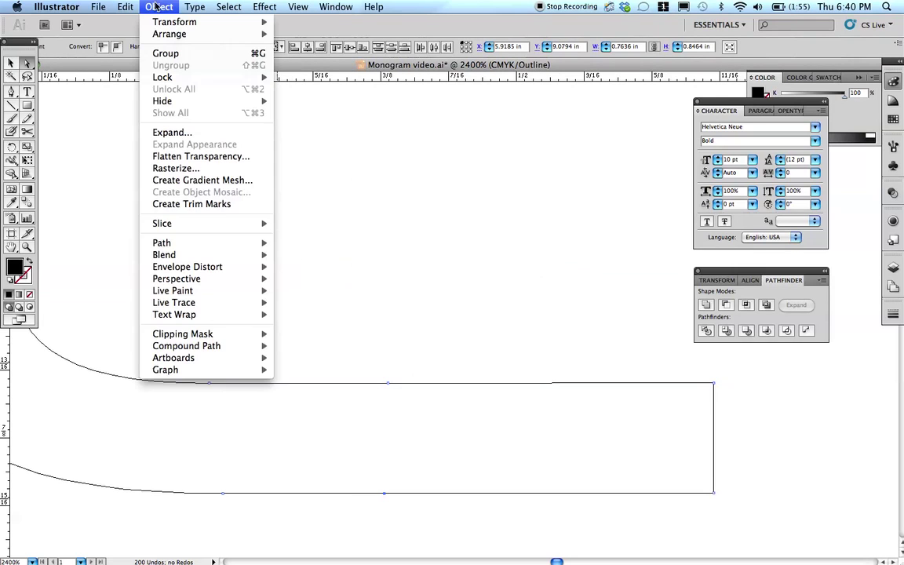
mouse_move(162, 242)
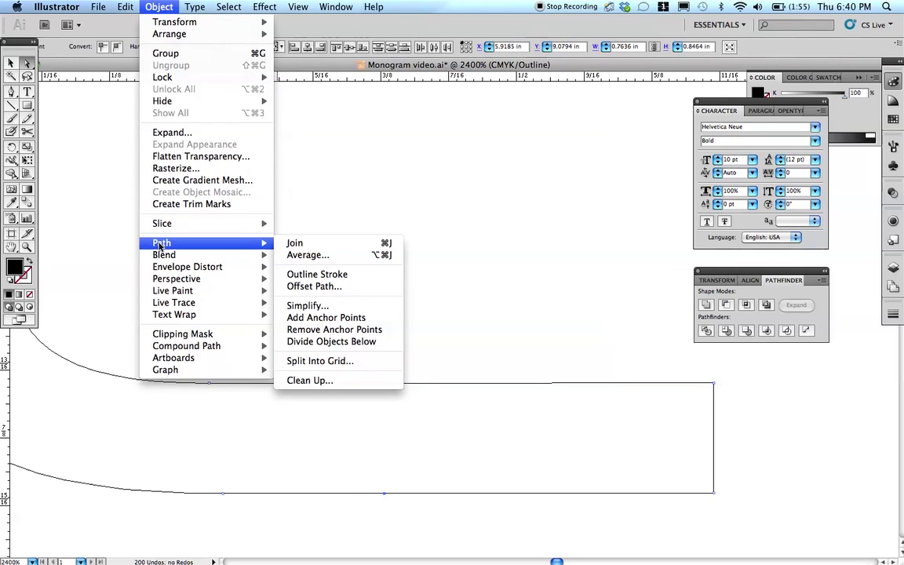
left_click(306, 242)
left_click(343, 256)
key("super+minus")
key("super+minus")
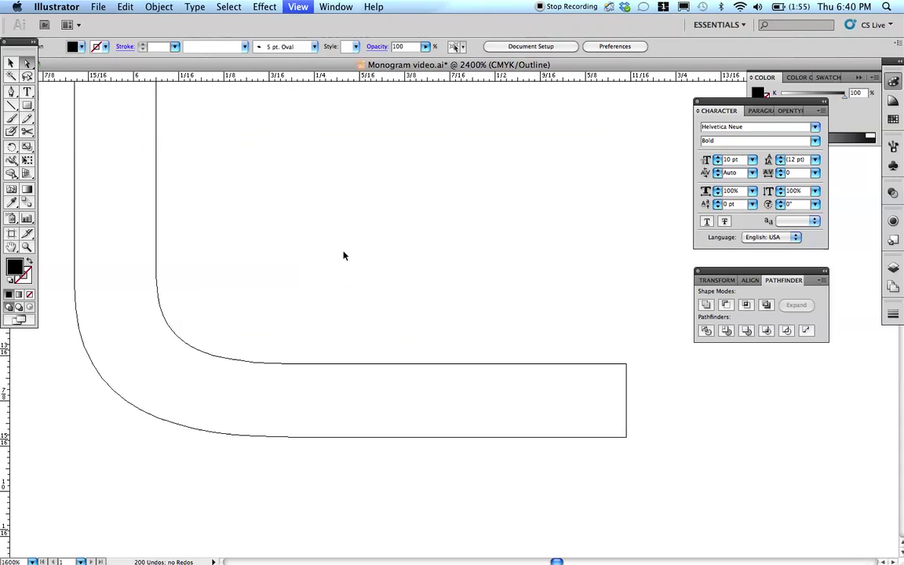
key("super+minus")
key("super+minus")
key("super+minus")
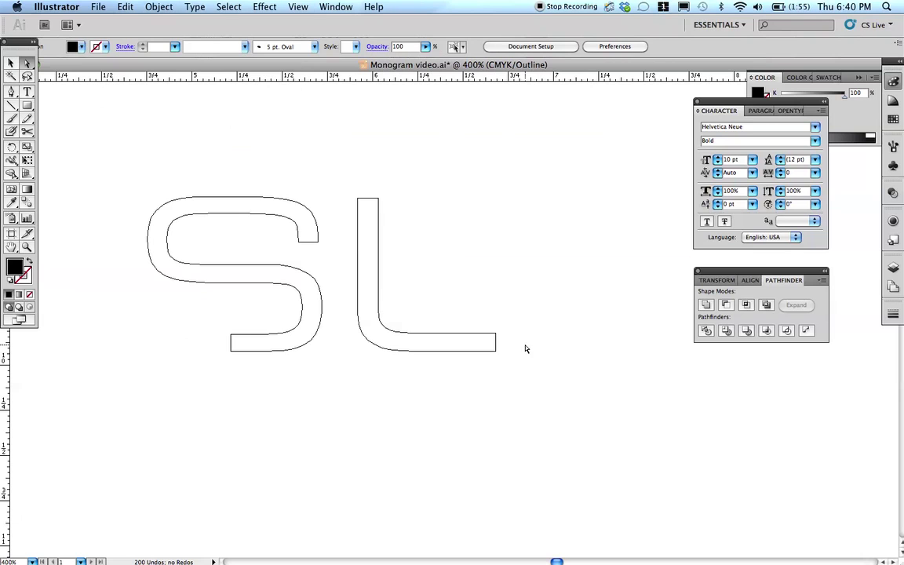
Move the S's bottom-left end anchors left so the bottom tail extends under the letter.
left_click_drag(216, 321, 251, 374)
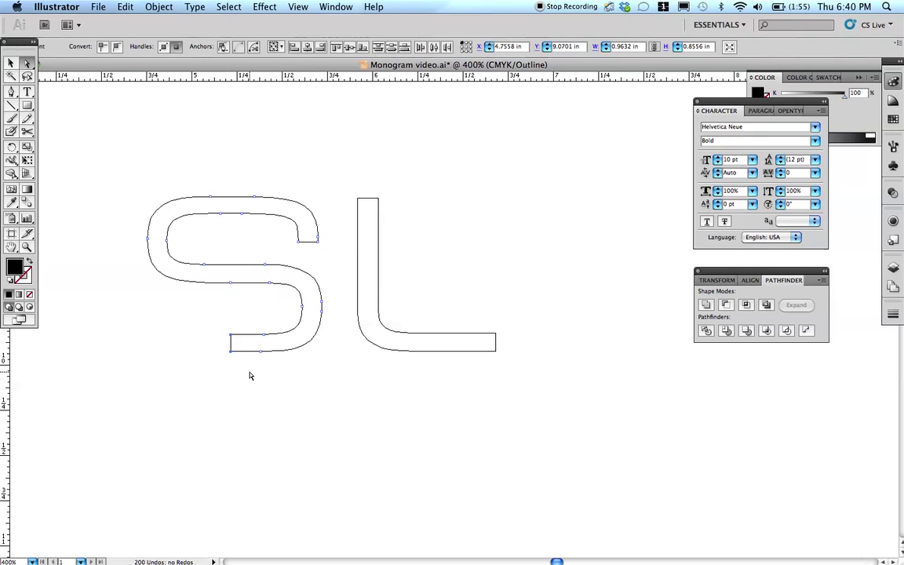
key("Left")
key("Left")
key("Left")
key("Left")
key("Left")
key("Left")
key("Left")
key("Left")
key("Left")
key("Left")
key("Left")
key("Left")
key("Left")
left_click(269, 395)
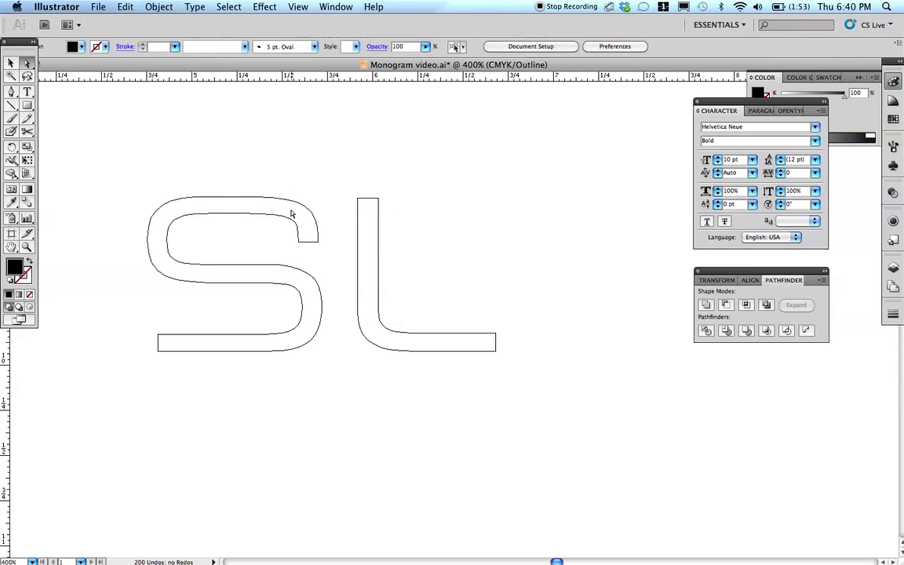
Cut off the S's top curl with a rectangle and Pathfinder Divide, then delete it.
left_click(27, 105)
left_click_drag(245, 171, 335, 250)
left_click(10, 62)
left_click_drag(161, 142, 288, 228)
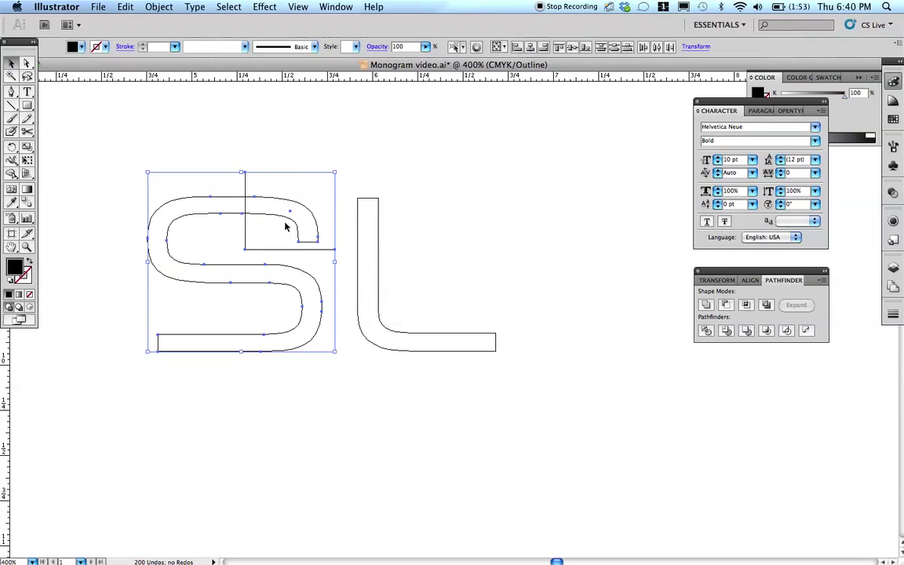
left_click(706, 331)
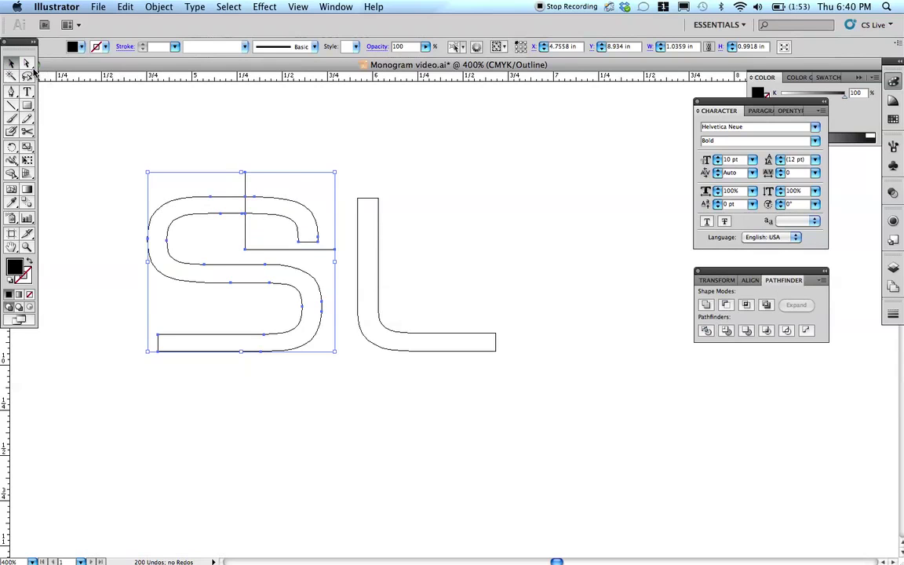
left_click(28, 65)
left_click(240, 130)
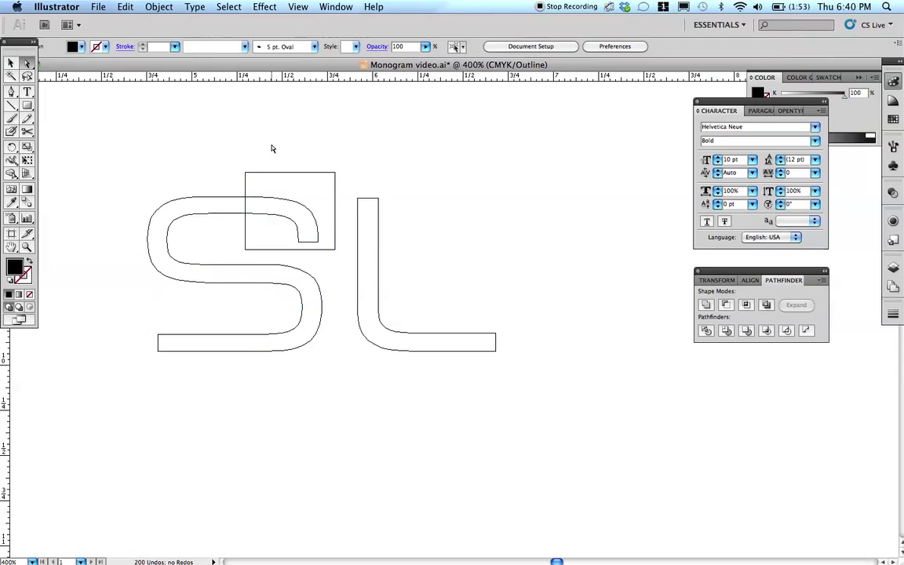
left_click_drag(262, 145, 310, 243)
key("Delete")
key("Delete")
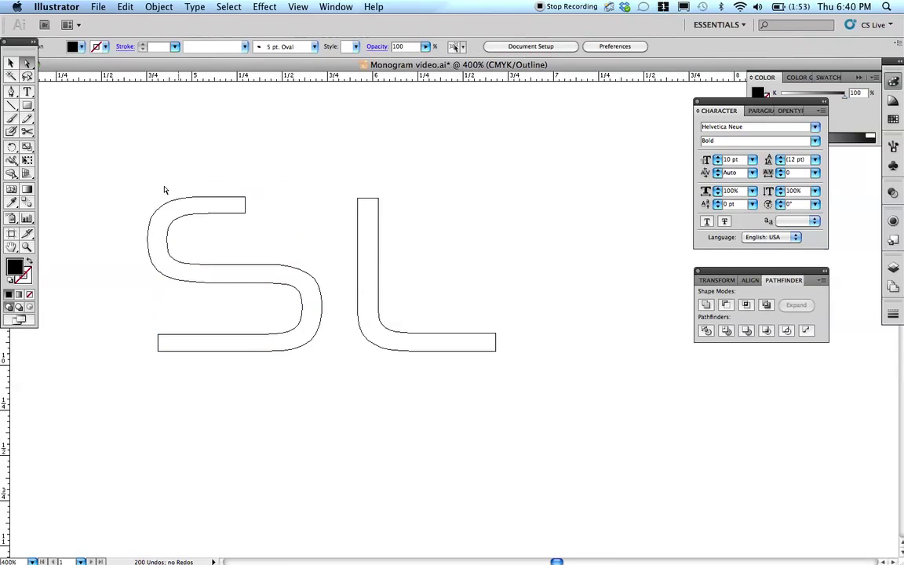
Extend the S's flat top stroke right until it reaches the L's stem.
mouse_move(260, 219)
left_mouse_down()
mouse_move(245, 213)
mouse_move(244, 228)
left_mouse_up()
left_click(252, 190)
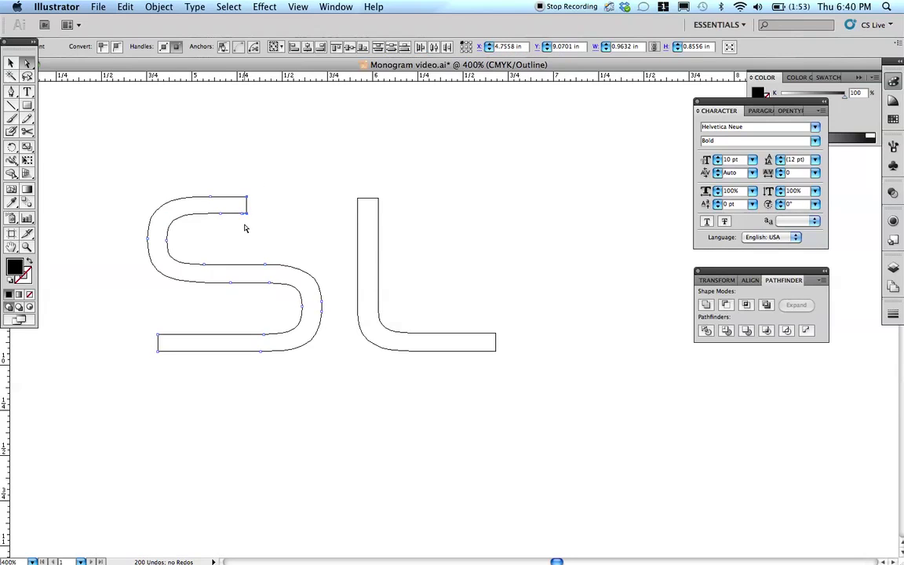
key("Right")
key("Right")
key("Right")
key("Right")
key("Right")
key("Right")
key("Right")
key("Right")
key("Right")
key("Right")
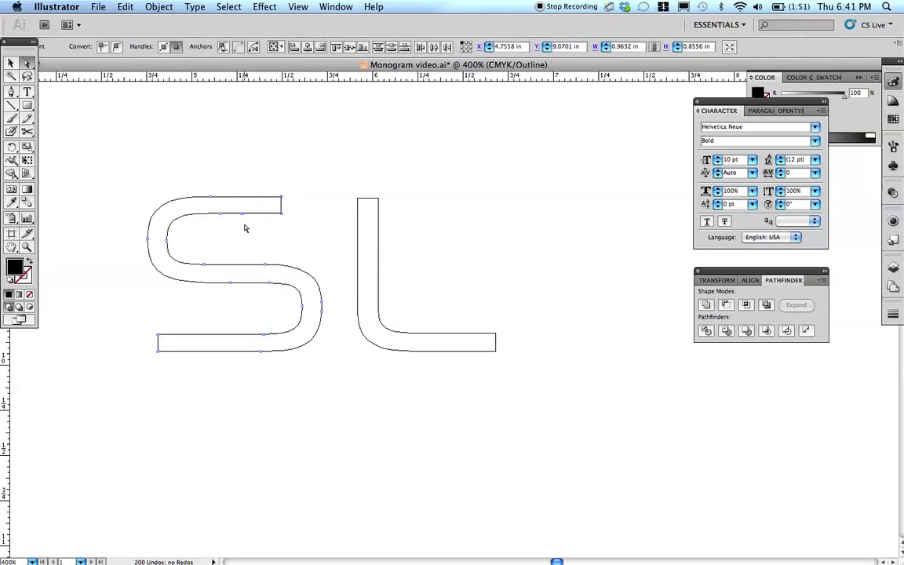
key("Right")
key("Right")
key("Right")
key("Right")
key("Right")
key("Right")
key("Right")
key("Right")
key("Right")
key("Right")
key("Right")
key("Right")
key("Right")
key("Right")
key("Right")
key("Right")
key("Right")
key("Right")
key("Right")
key("Right")
key("Right")
key("Right")
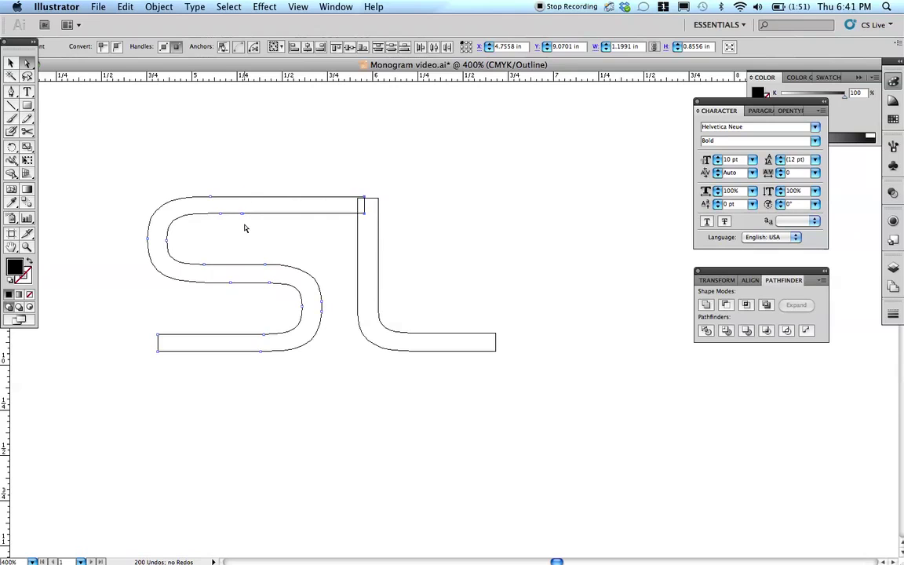
left_click(398, 174)
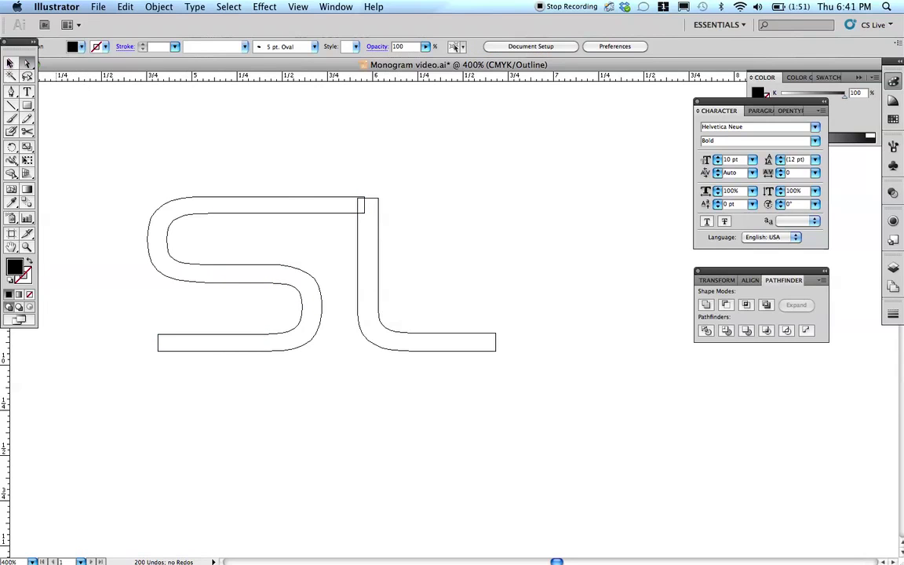
Align the tops of the S and L relative to the selection.
left_click(11, 63)
mouse_move(407, 182)
left_mouse_down()
mouse_move(351, 210)
mouse_move(342, 226)
left_mouse_up()
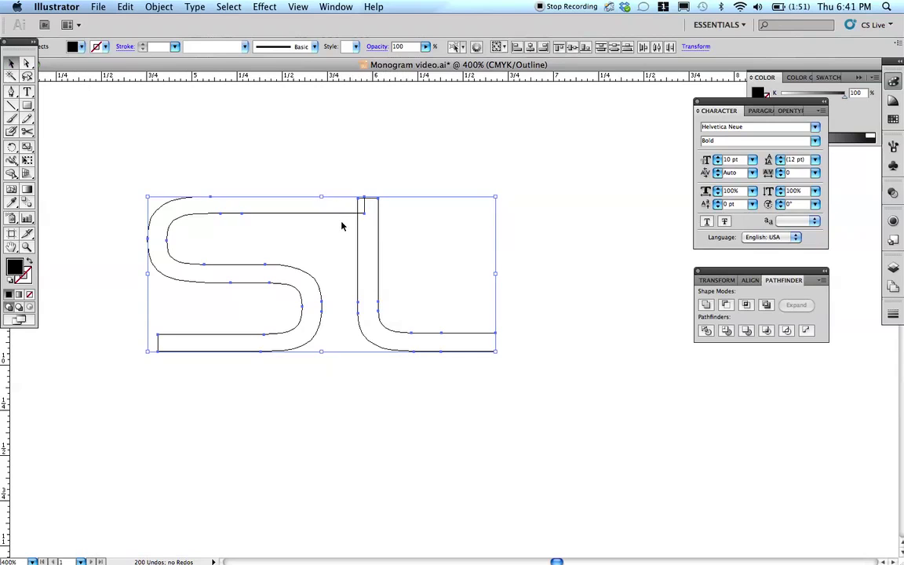
left_click(749, 281)
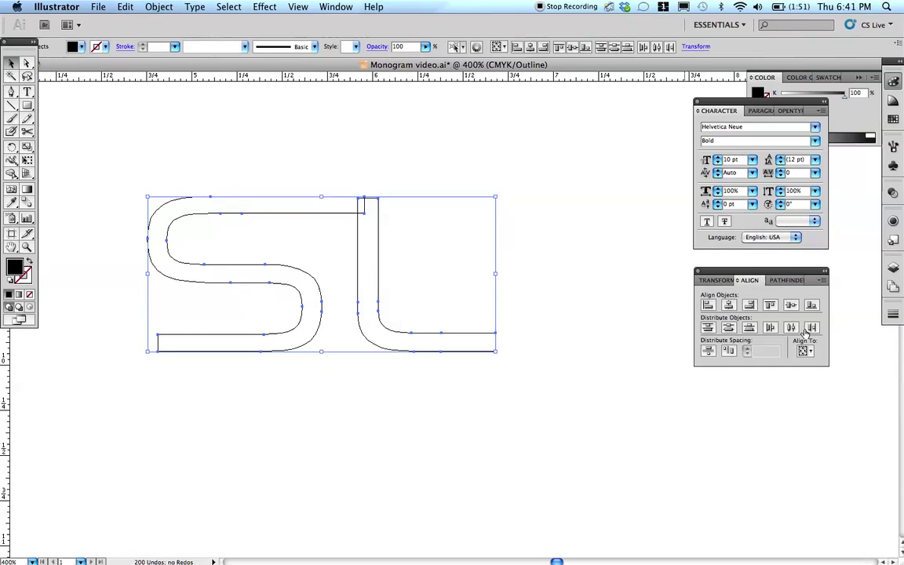
left_click(810, 353)
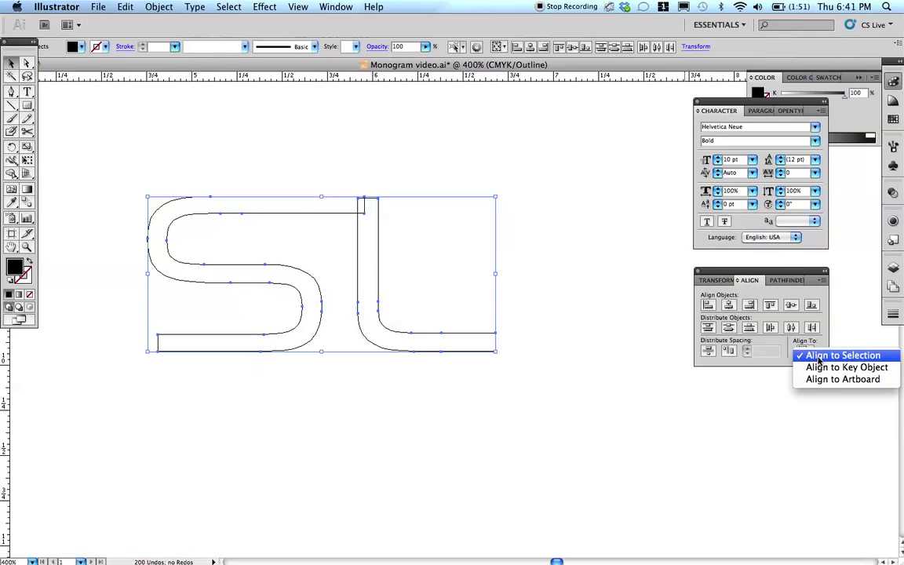
left_click(818, 358)
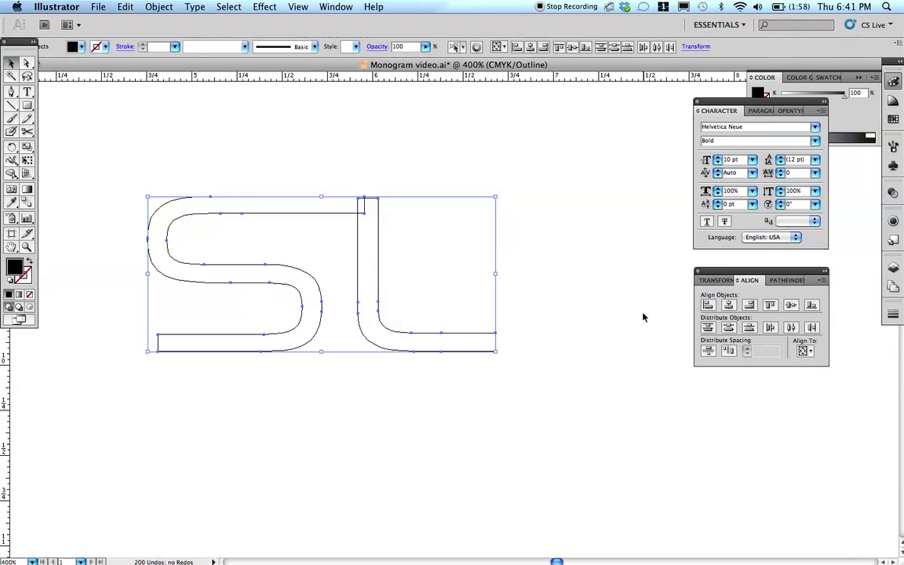
left_click(813, 354)
left_click(813, 354)
left_click(770, 305)
left_click(595, 314)
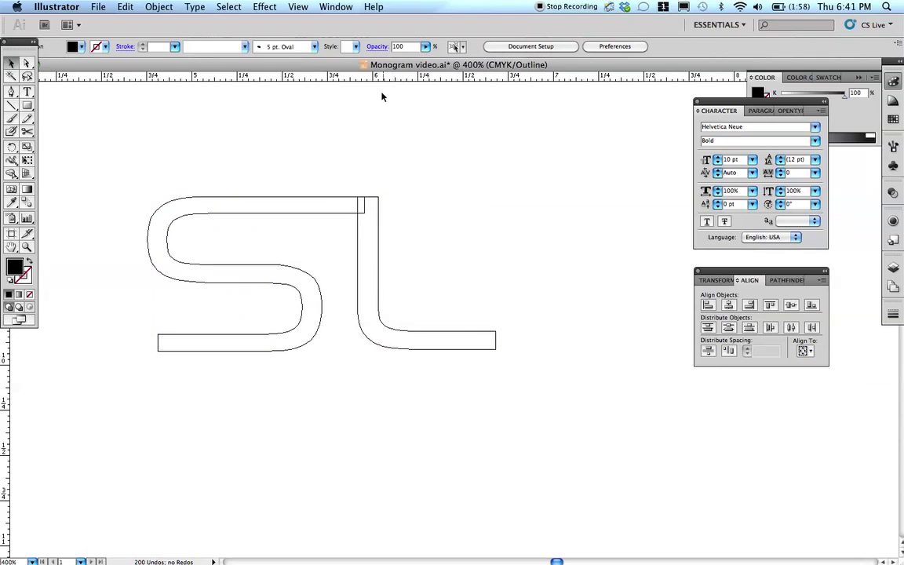
Add a horizontal guide at the letters' bottom and nudge the L's foot down onto it.
left_click_drag(385, 79, 376, 355)
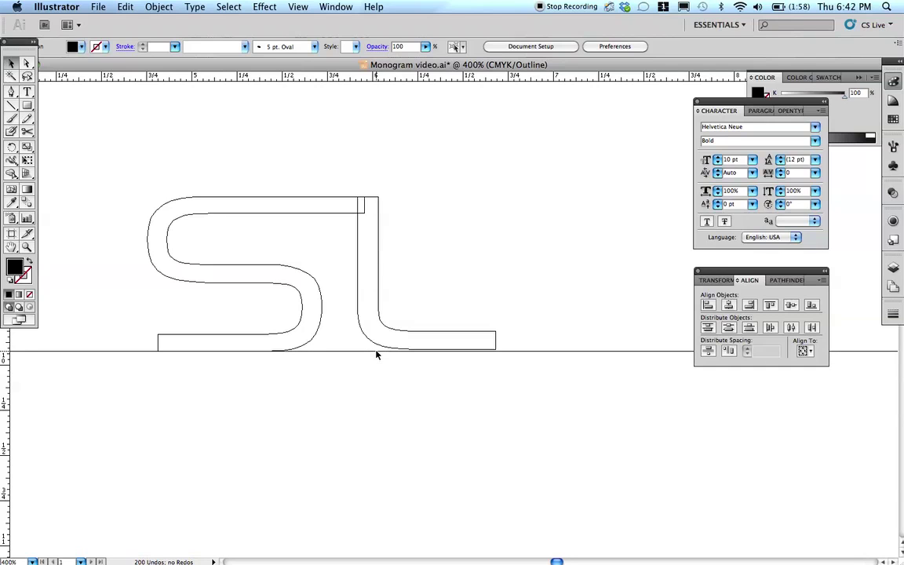
left_click(28, 64)
left_click_drag(342, 227, 513, 371)
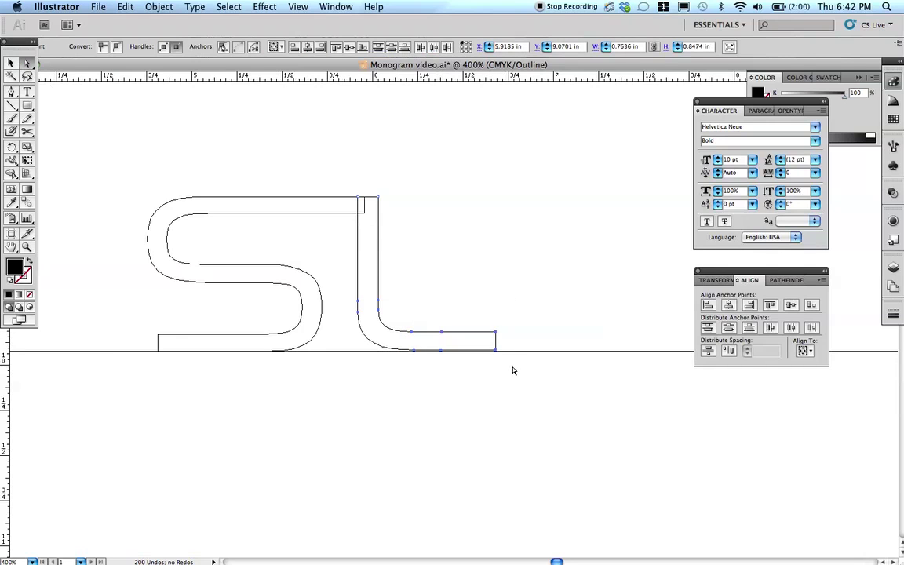
key("Down")
key("Down")
left_click(544, 380)
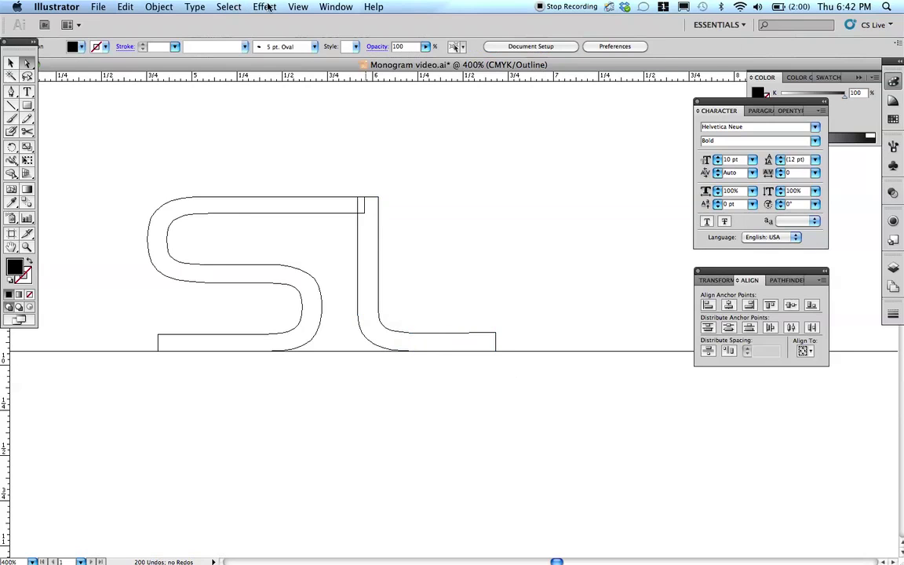
left_click(297, 6)
Switch to Preview, scroll to the Eurostile SL text, and place the text cursor between S and L.
left_click(305, 20)
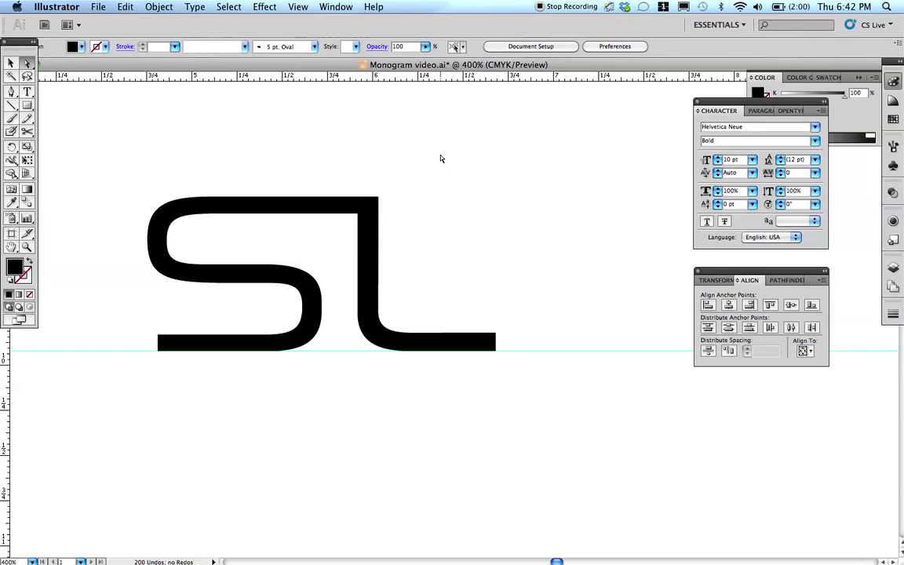
scroll(440, 159, "left", 5)
scroll(440, 159, "left", 10)
key("t")
left_click(270, 337)
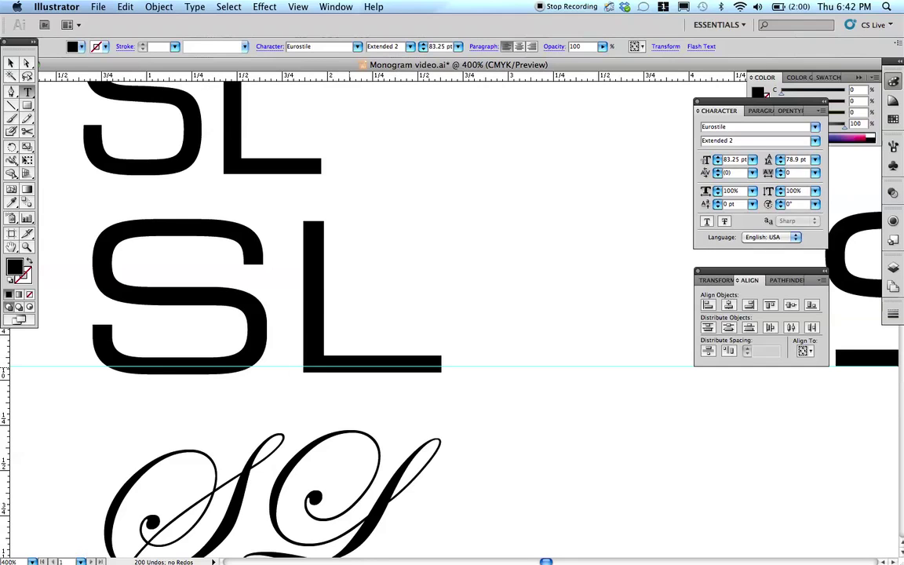
Insert an O to spell SOL and draw a black stepped Pen-tool polygon over it.
type("O")
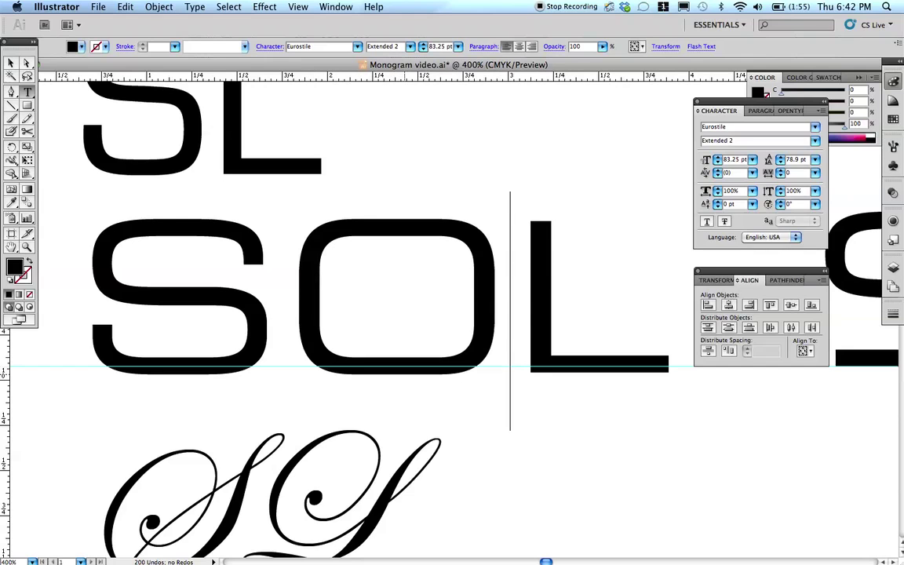
left_click(12, 91)
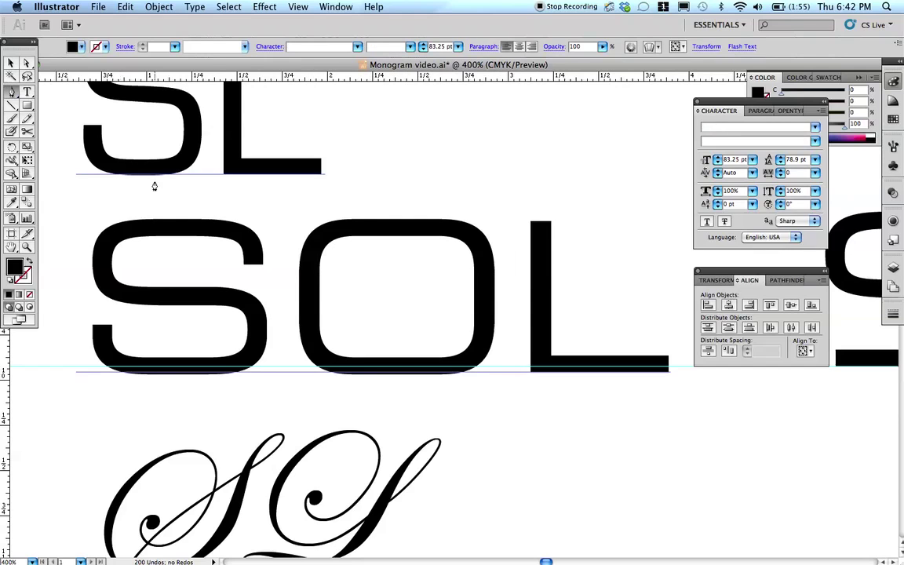
left_click(277, 275)
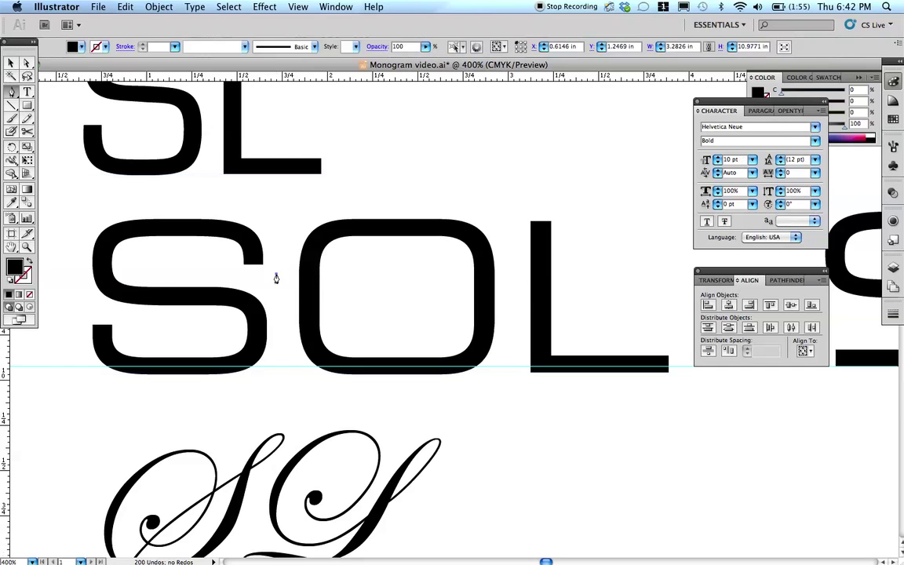
left_click(378, 275)
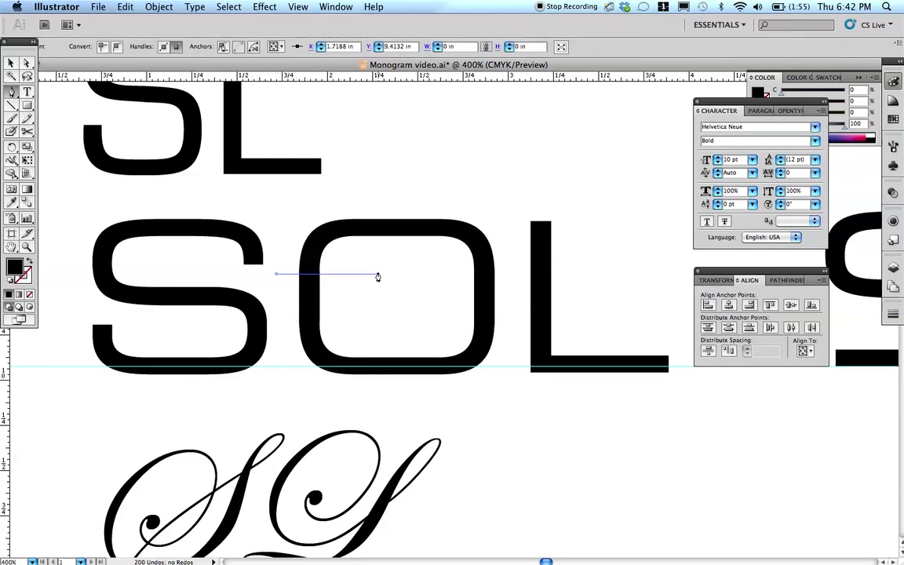
left_click(377, 408)
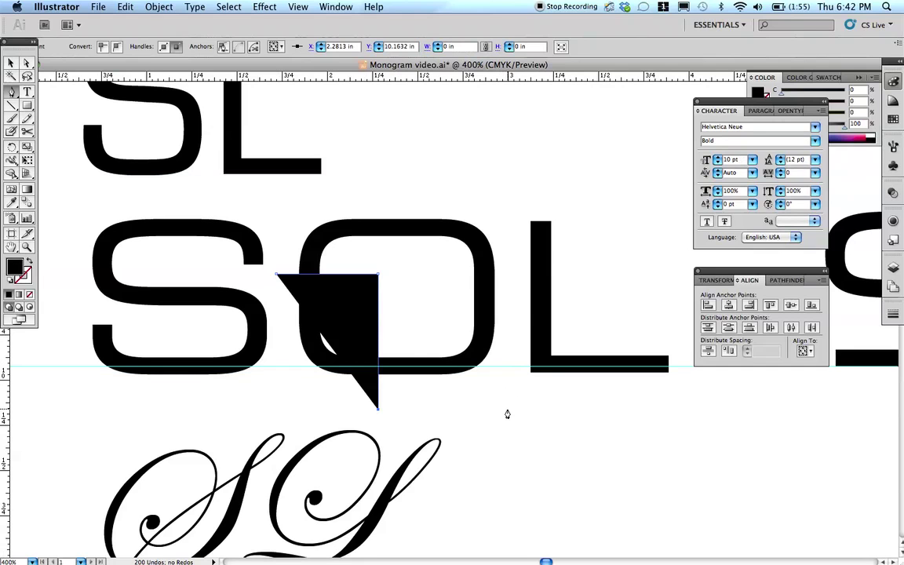
left_click(508, 408)
left_click(508, 193)
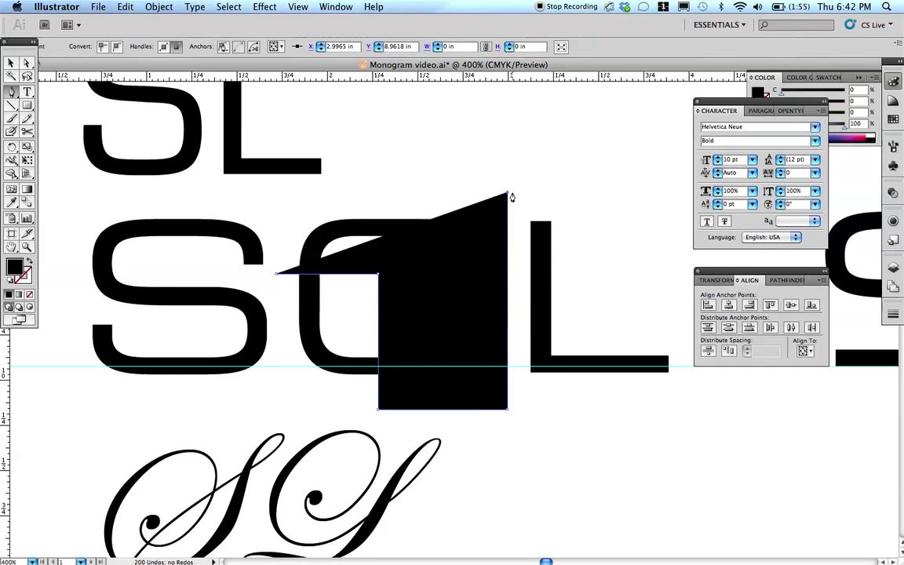
left_click(277, 192)
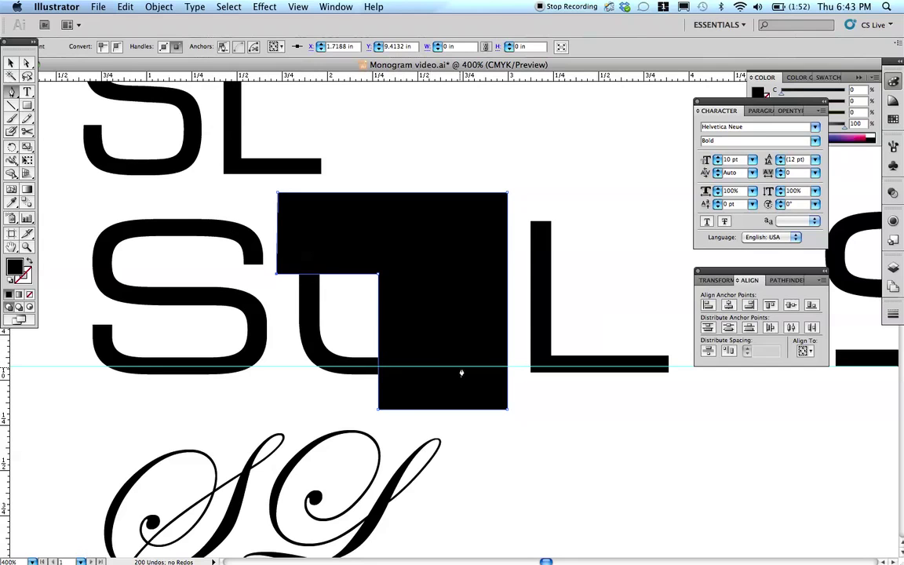
Fit the artboard with Cmd+0 and pan to the orange SL logo above the monogram samples.
scroll(463, 372, "right", 10)
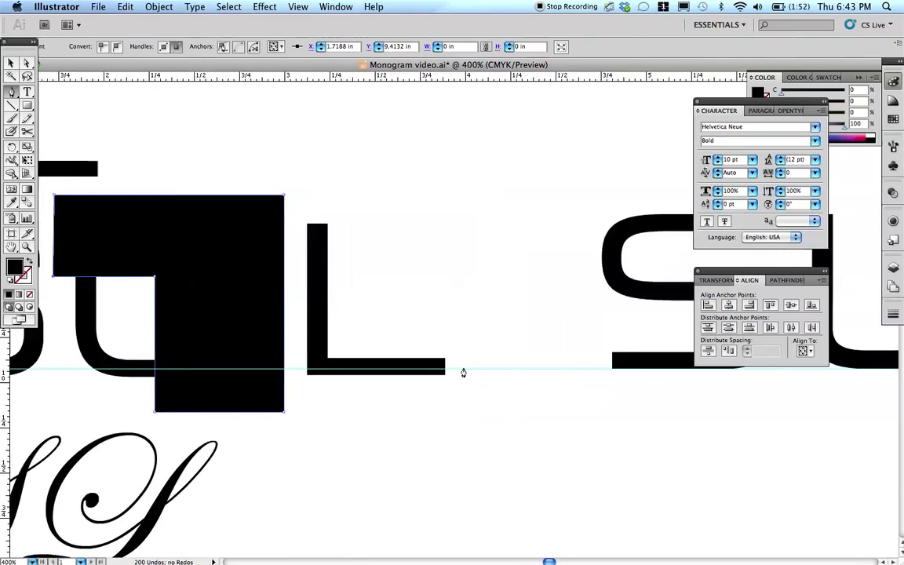
scroll(463, 373, "right", 5)
scroll(463, 372, "up", 10)
scroll(463, 373, "up", 5)
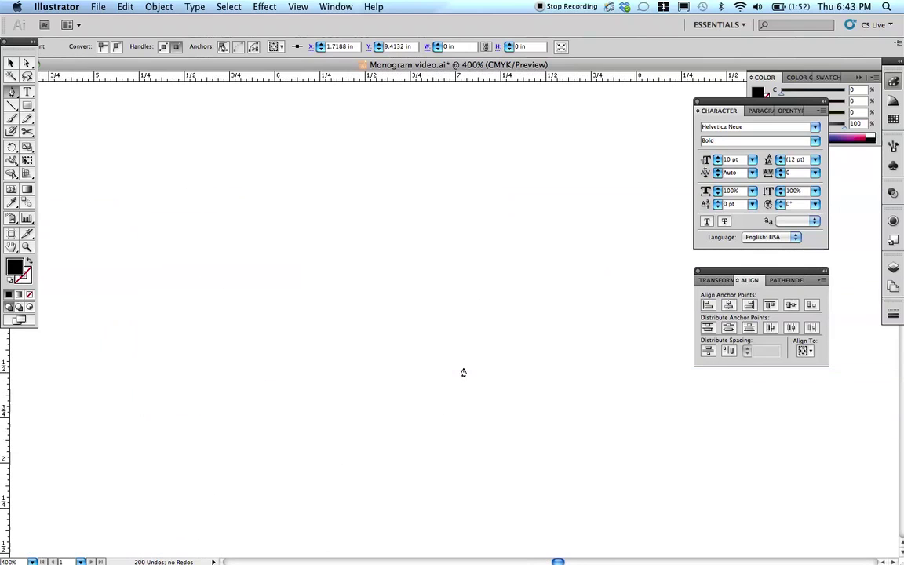
key("super+0")
scroll(463, 372, "right", 3)
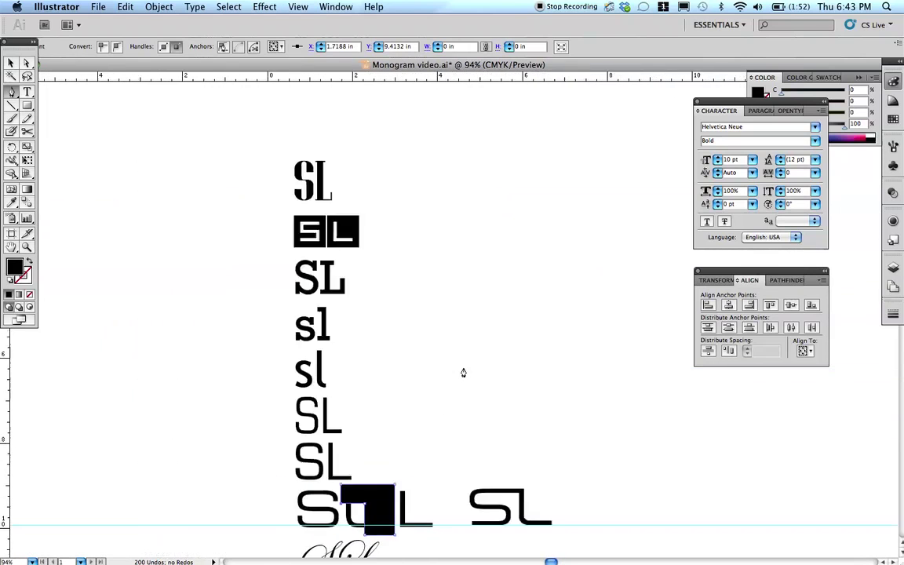
scroll(463, 373, "left", 5)
scroll(463, 373, "up", 2)
scroll(464, 373, "right", 1)
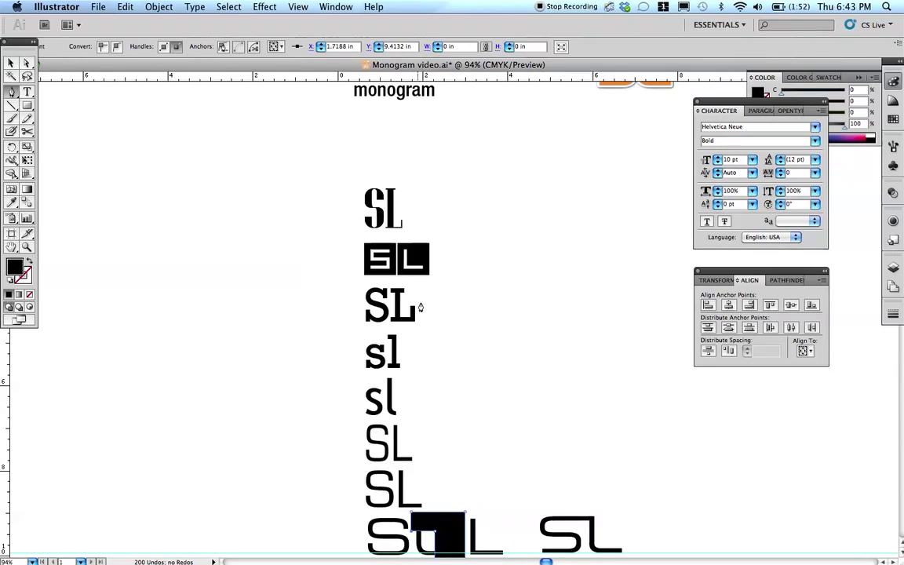
scroll(433, 474, "down", 3)
scroll(433, 474, "down", 5)
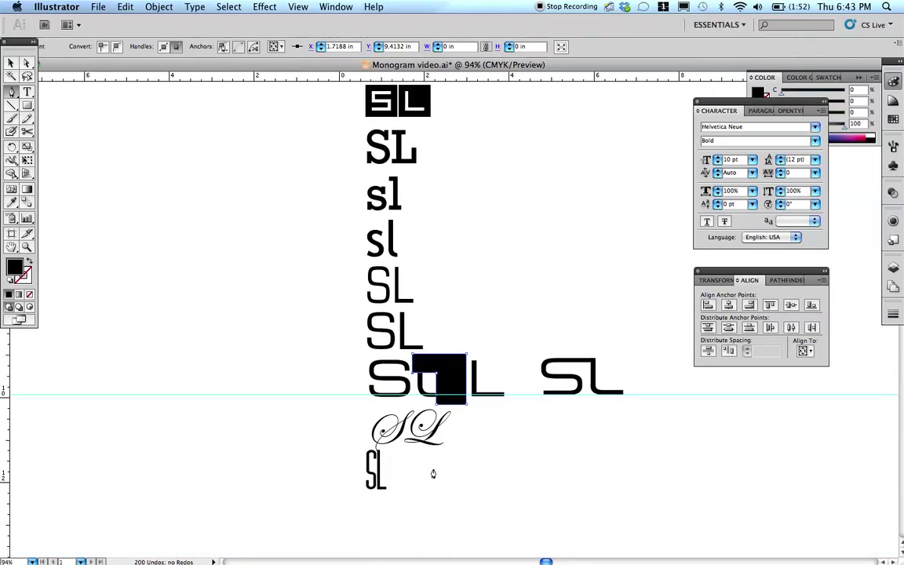
scroll(433, 473, "right", 5)
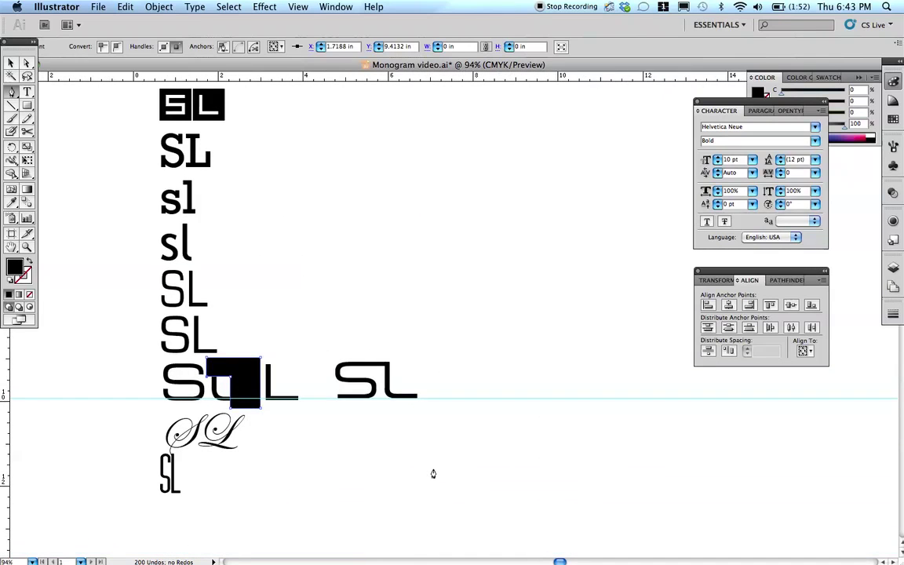
scroll(433, 473, "up", 10)
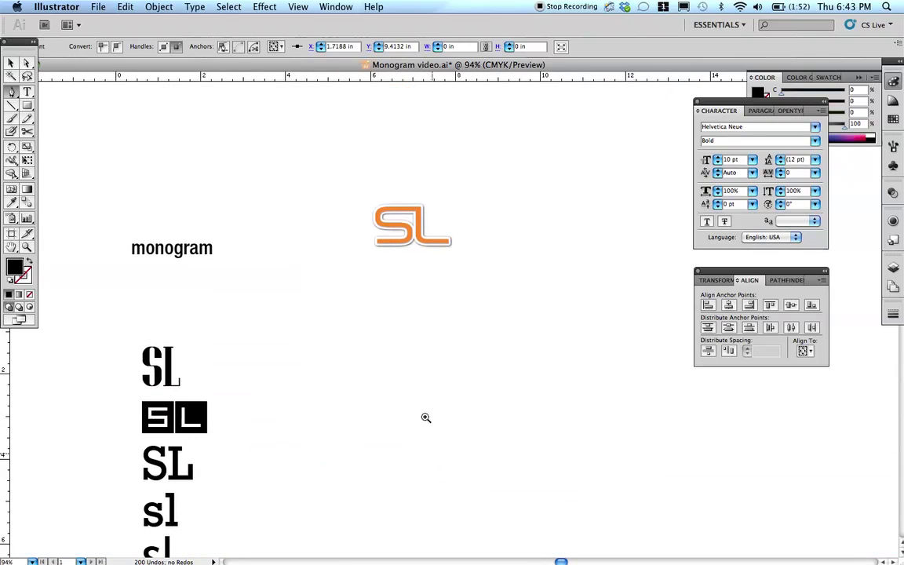
Zoom into the orange SL monogram with its white outline and drop shadow.
left_click_drag(361, 189, 475, 268)
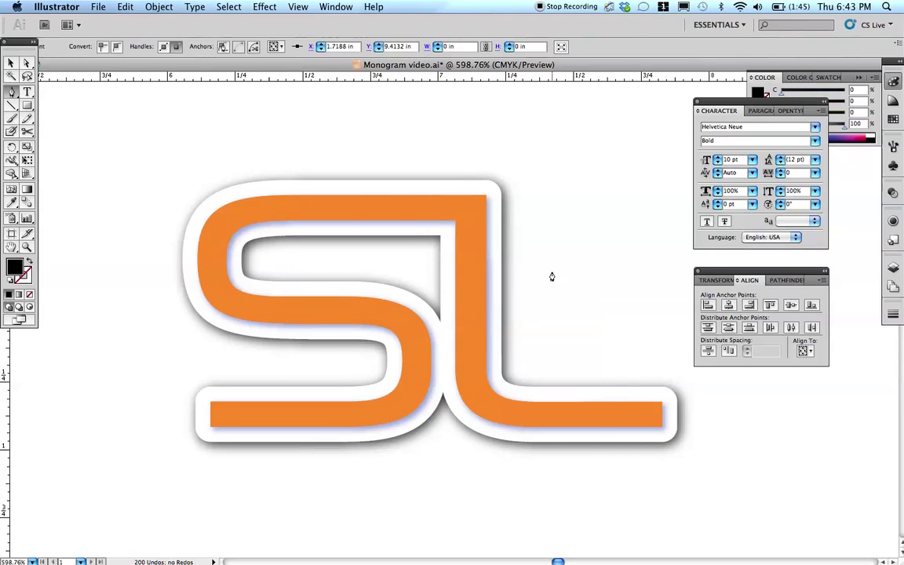
scroll(552, 276, "right", 3)
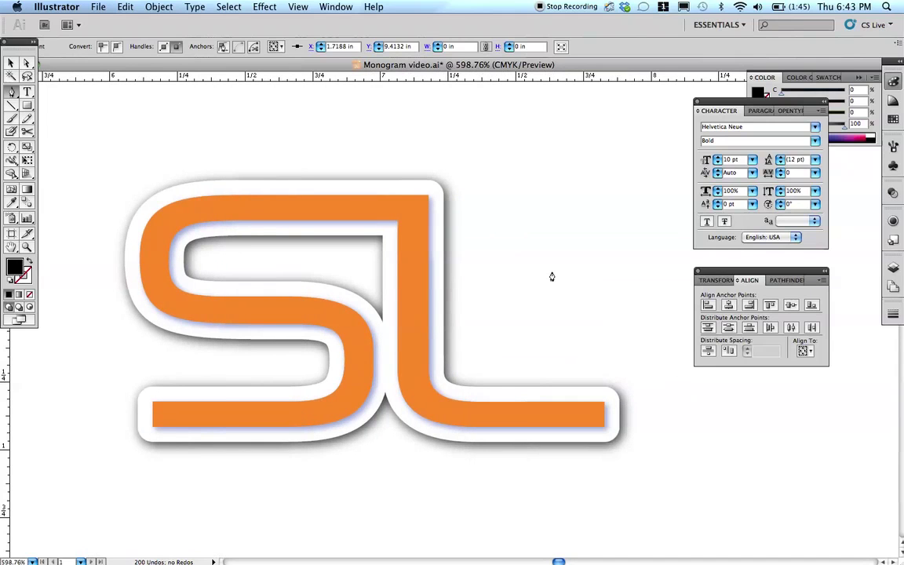